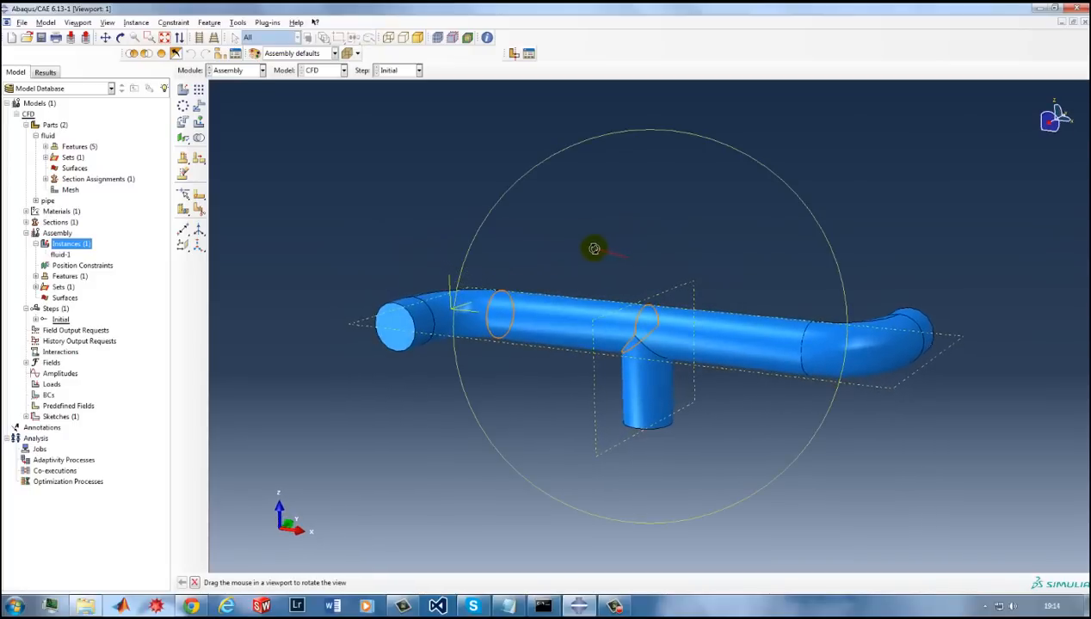
Create an assembly geometry surface named Inlet from the front pipe end face and the end face of the vertical branch.
key("Escape")
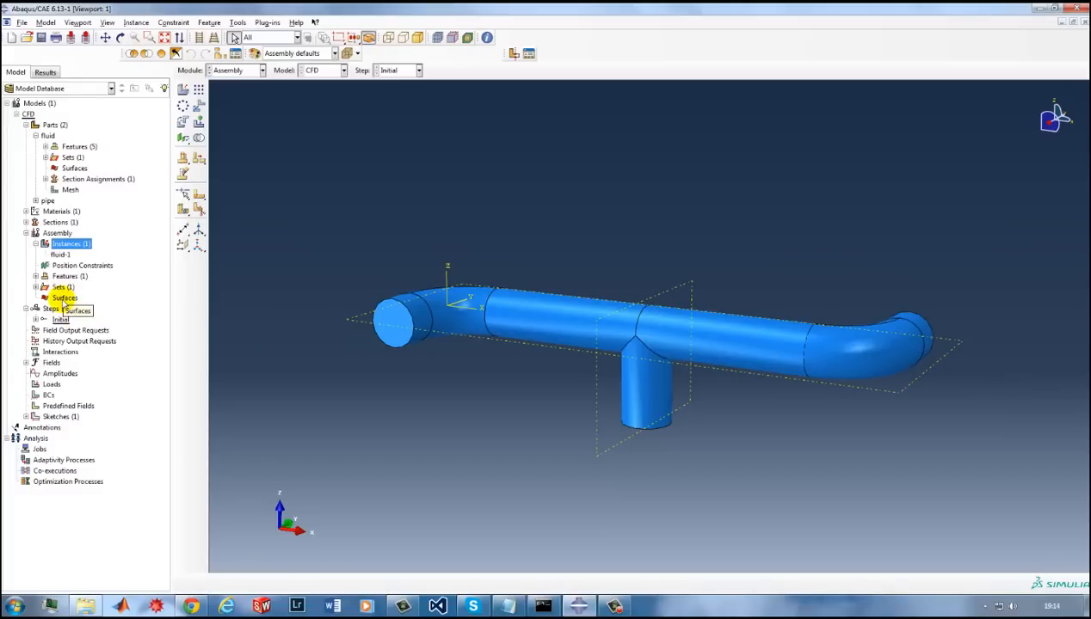
double_click(62, 299)
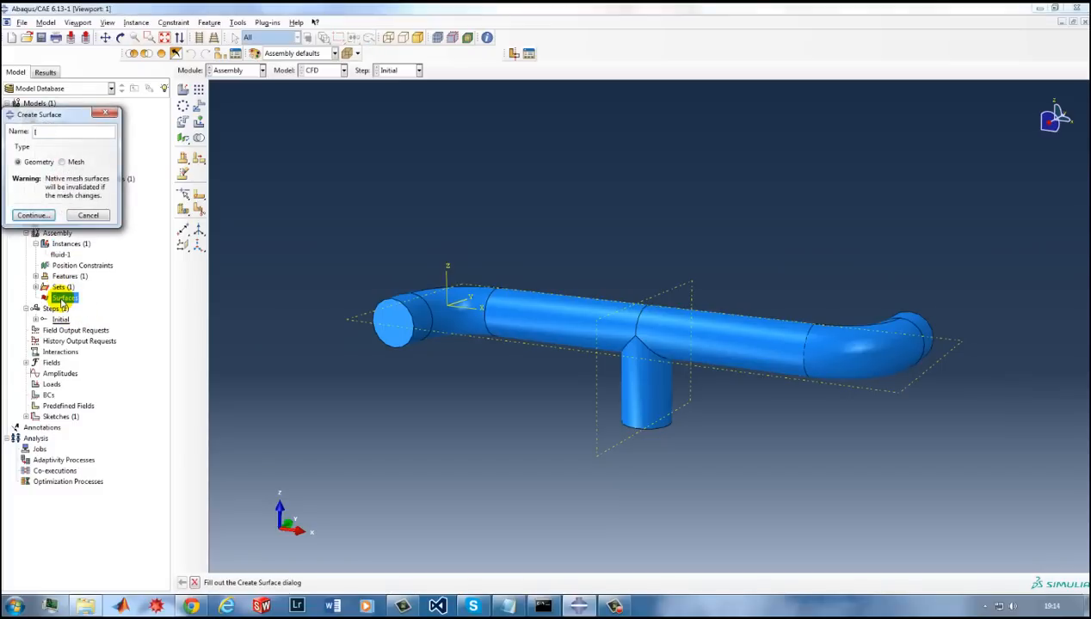
left_click(33, 216)
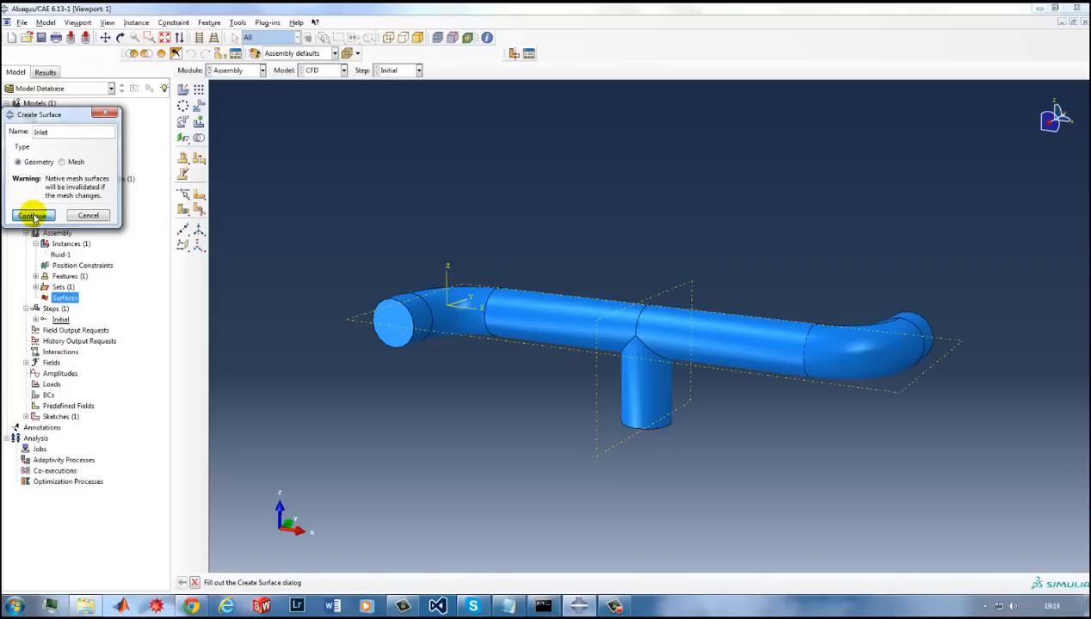
left_click(33, 216)
left_click(393, 323)
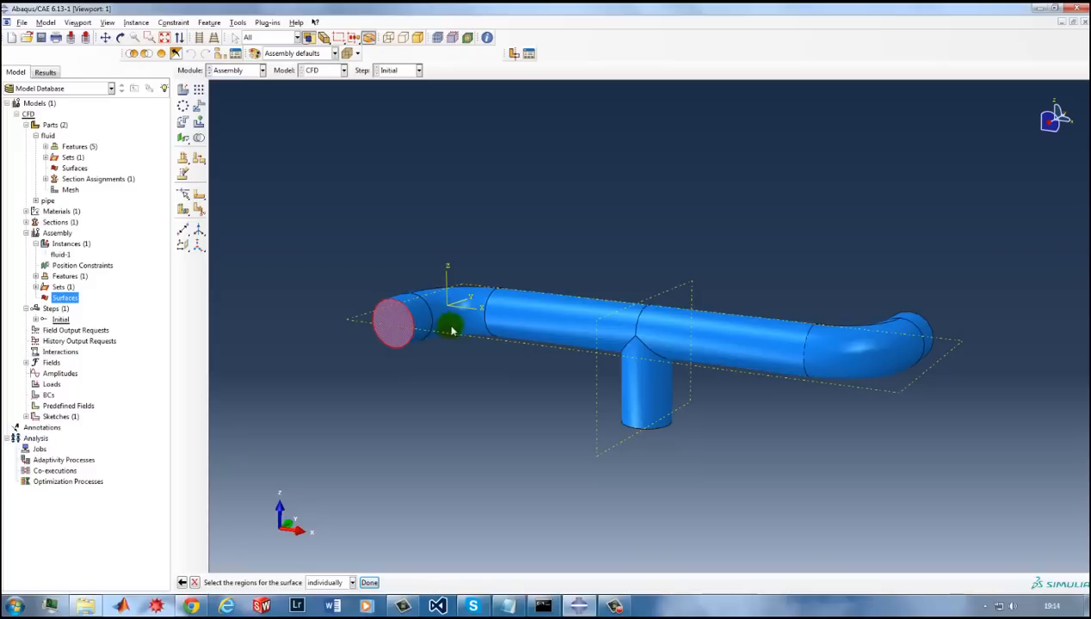
left_click_drag(633, 414, 645, 319, "ctrl+alt")
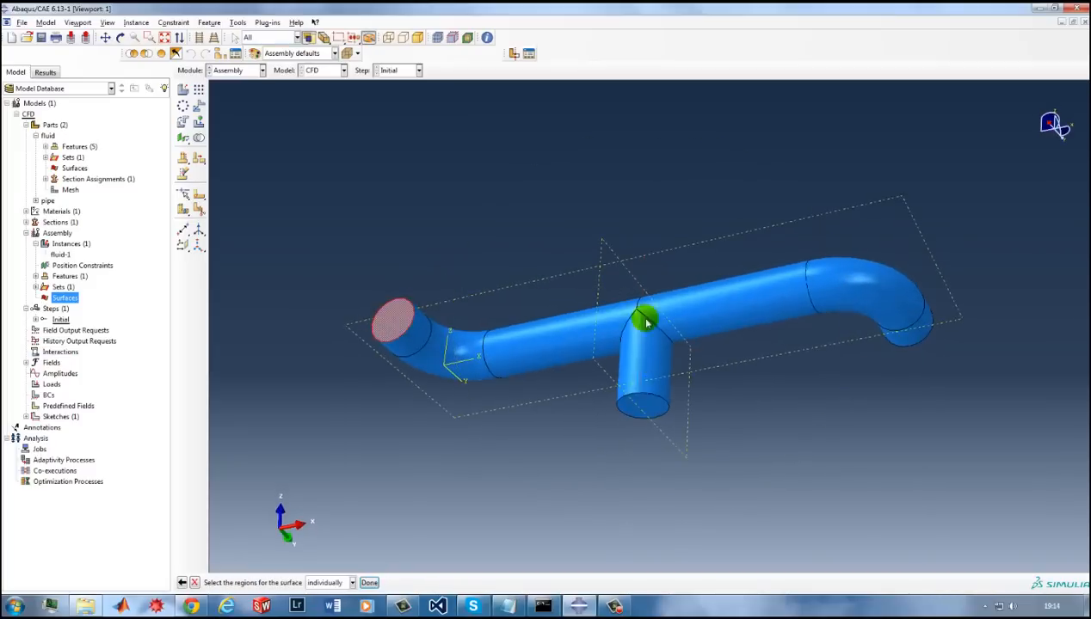
left_click(652, 410)
middle_click(755, 428)
Create an assembly geometry surface named Outlet on the remaining open end face of the pipe.
left_click_drag(617, 330, 621, 452, "ctrl+alt")
double_click(79, 298)
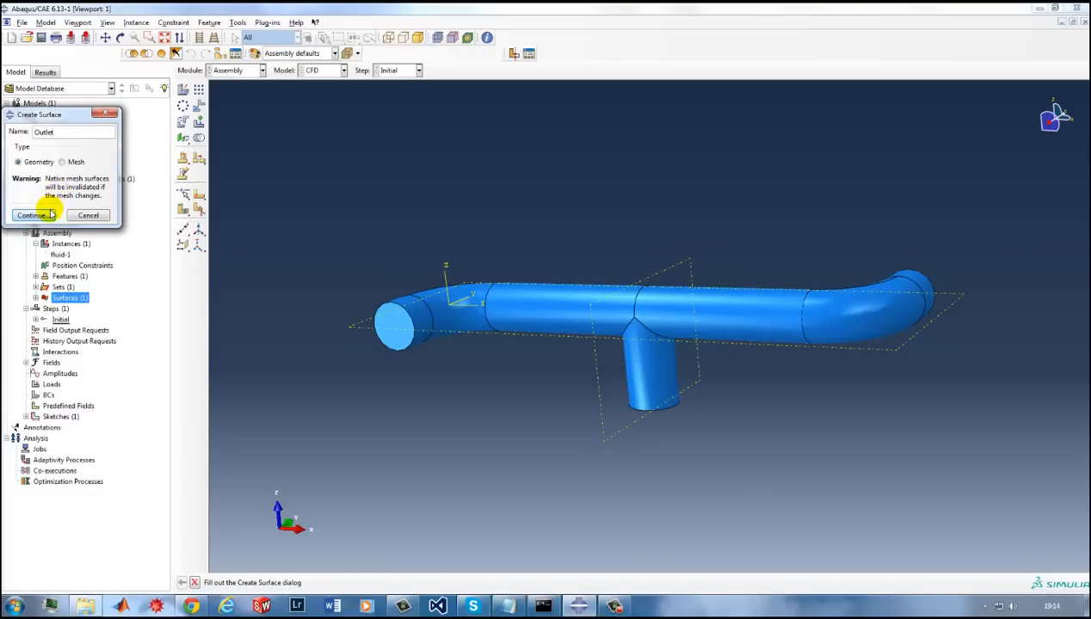
left_click(35, 216)
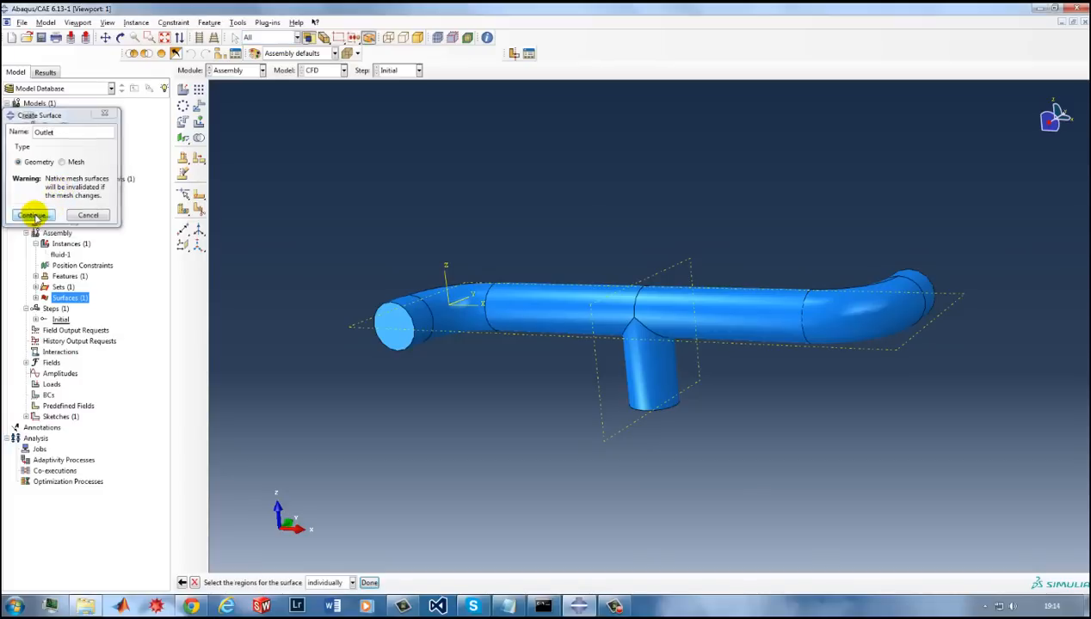
left_click(378, 317)
left_click_drag(757, 331, 736, 327, "ctrl+alt")
middle_click(574, 220)
Create an assembly geometry surface named Wall from the outer faces of the bends, the straight pipe sections and the branch.
left_click_drag(582, 250, 645, 226, "ctrl+alt")
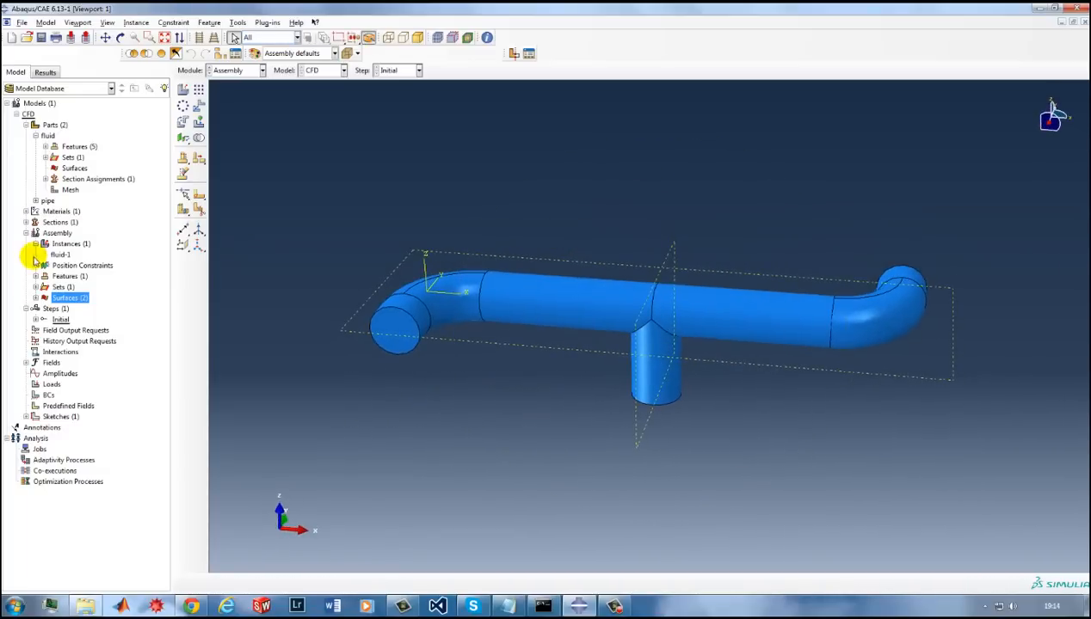
double_click(64, 299)
type("Wa")
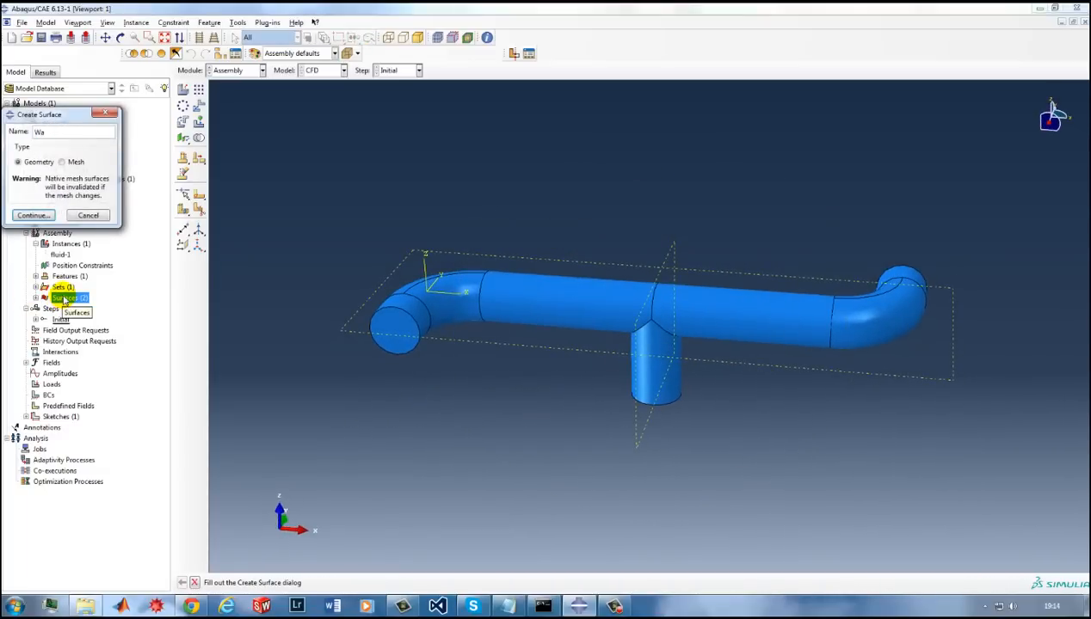
type("ll")
left_click(39, 215)
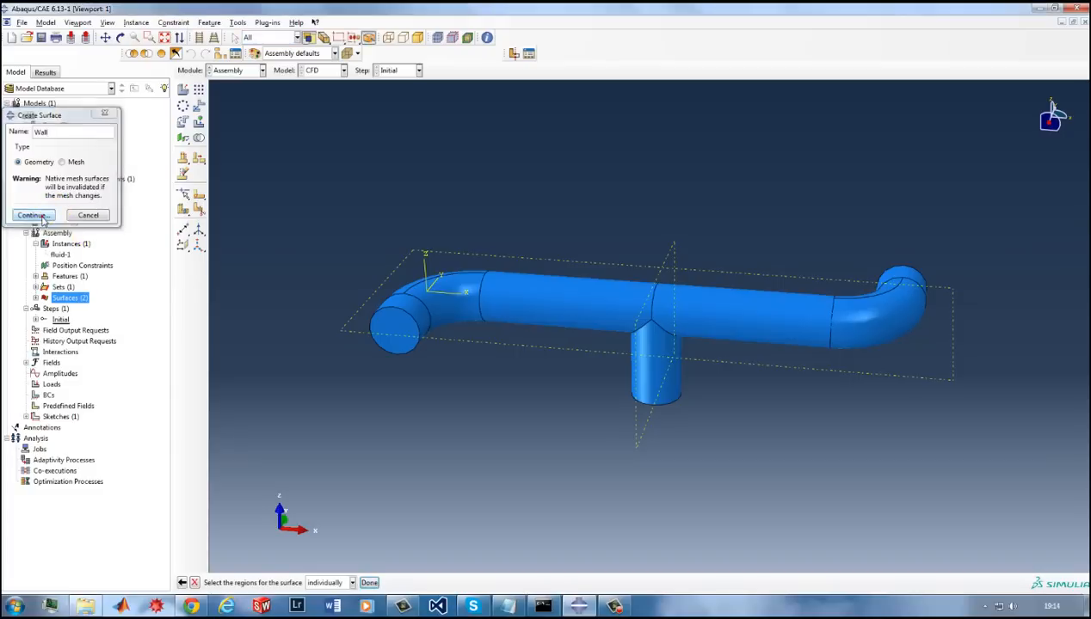
left_click(416, 313)
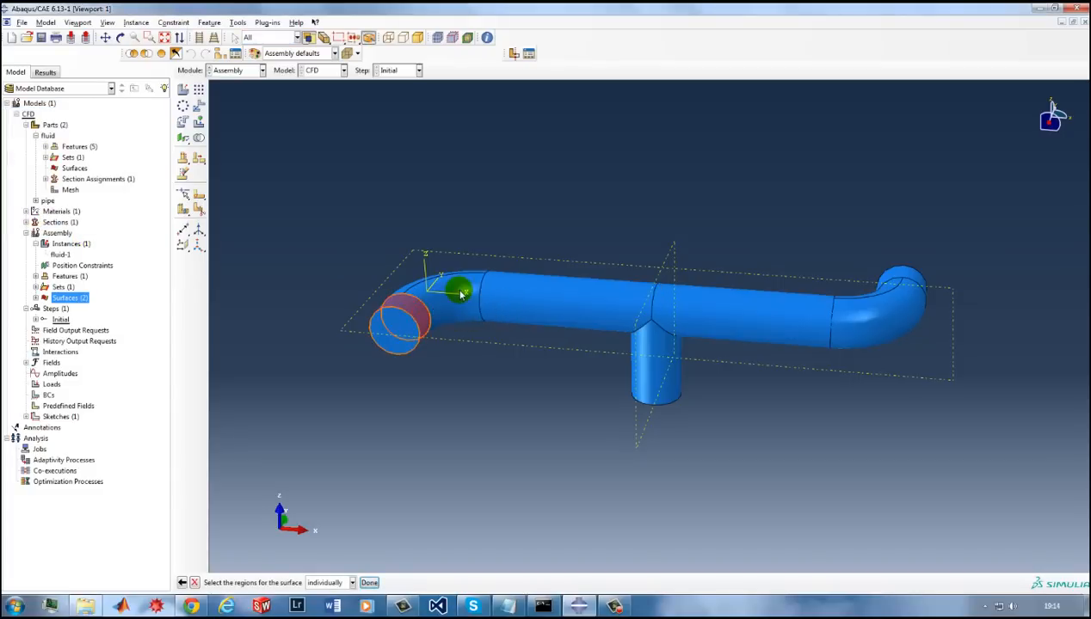
left_click(457, 290, "shift")
left_click_drag(562, 303, 621, 324, "ctrl+alt")
left_click(560, 315, "shift")
left_click(647, 353, "shift")
left_click(716, 314, "shift")
left_click(829, 299, "shift")
left_click(809, 249, "shift")
left_click_drag(627, 310, 718, 414, "ctrl+alt")
middle_click(718, 414)
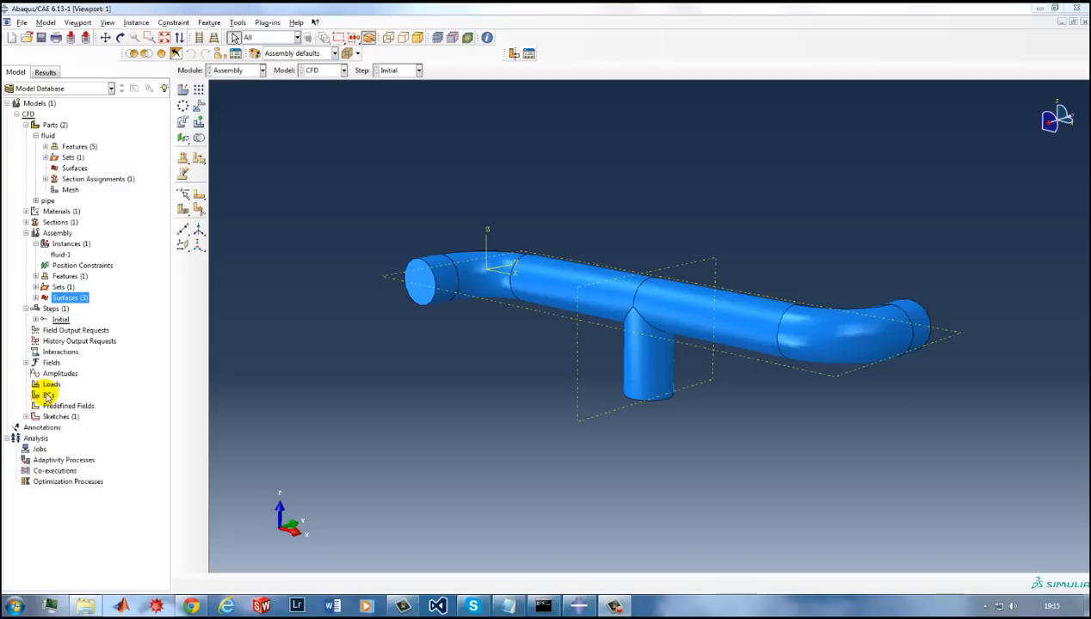
Create a general Flow analysis step named CFD after the Initial step.
double_click(49, 309)
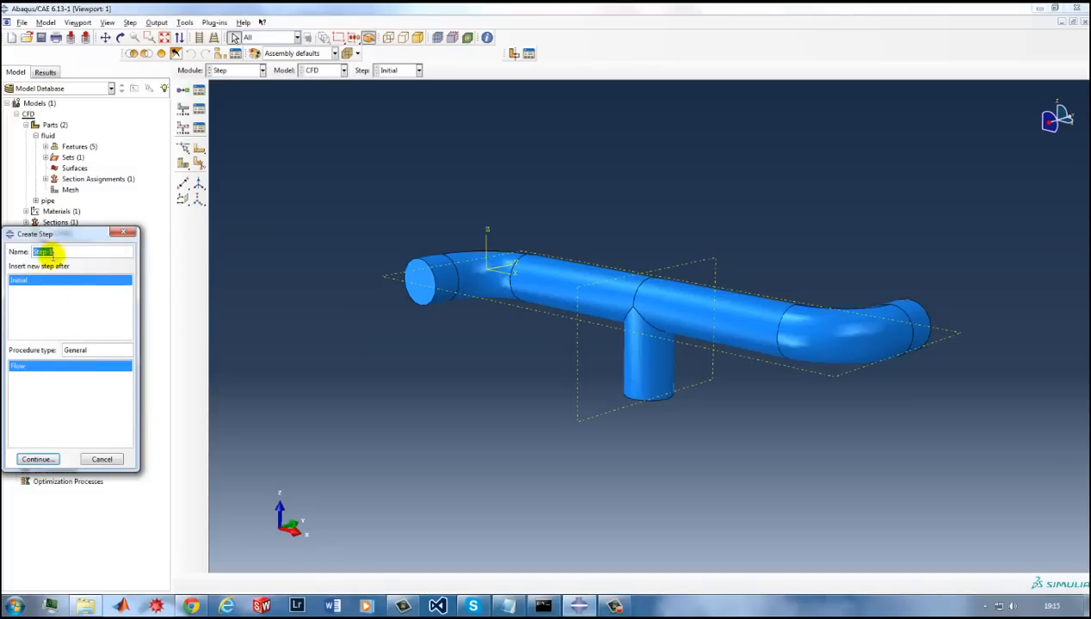
left_click_drag(61, 229, 166, 249)
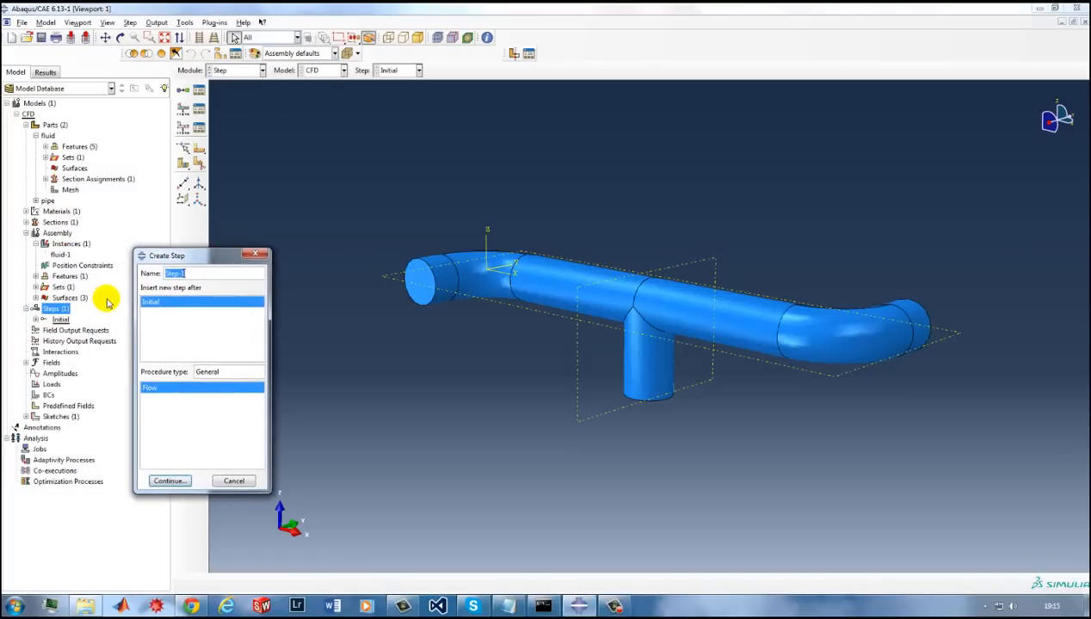
type("CFD")
left_click(171, 480)
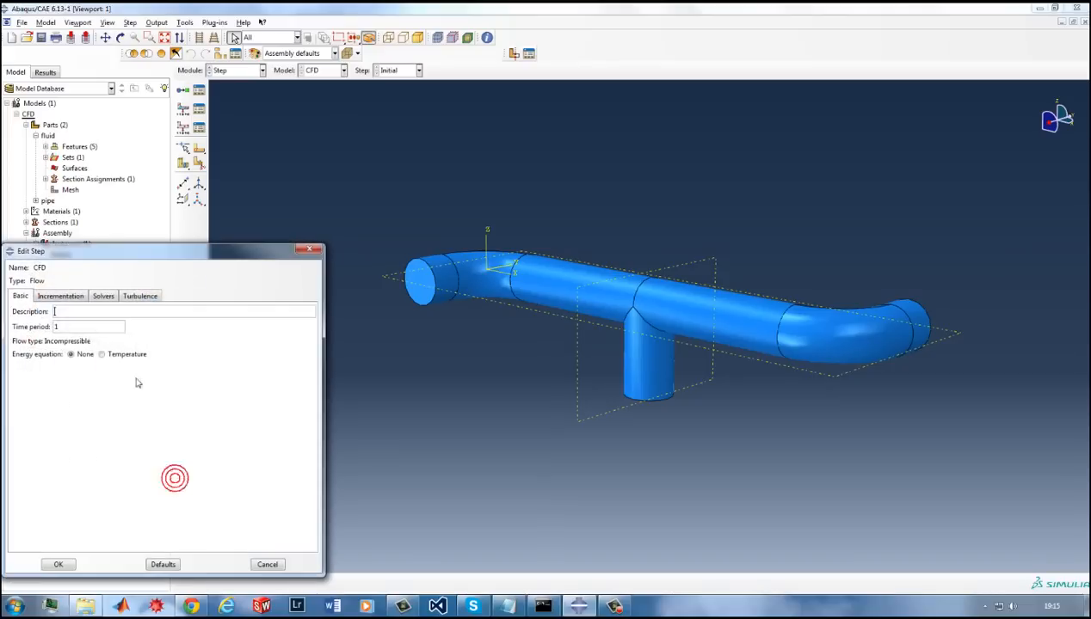
Check the CFD step's incrementation, turbulence and solver settings, and set its time period to 0.2.
left_click(66, 297)
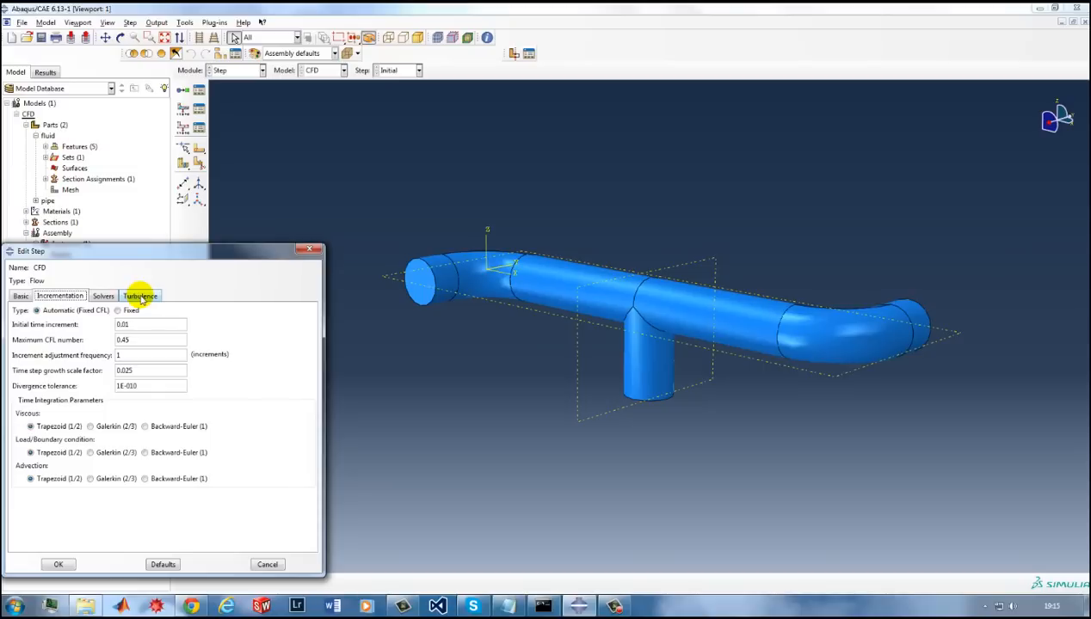
left_click(140, 296)
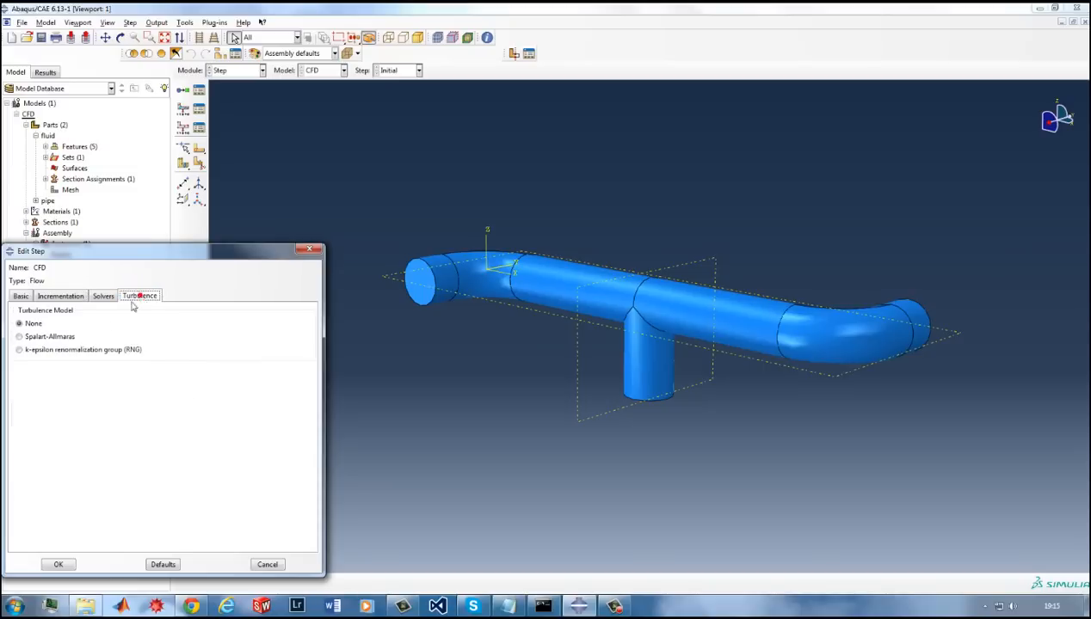
left_click(52, 337)
left_click(101, 297)
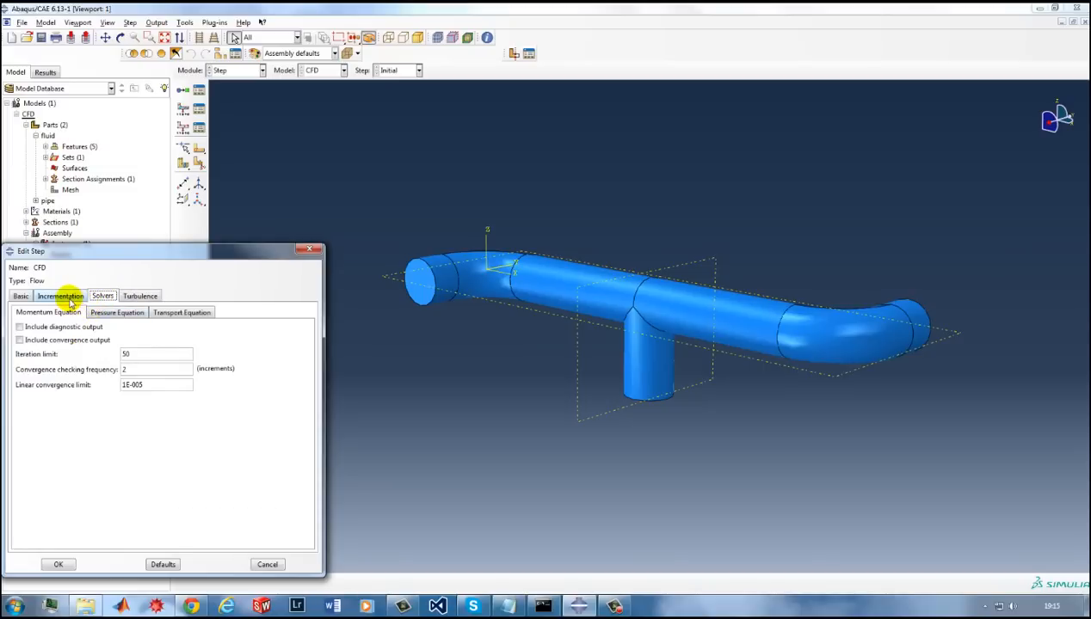
left_click(69, 298)
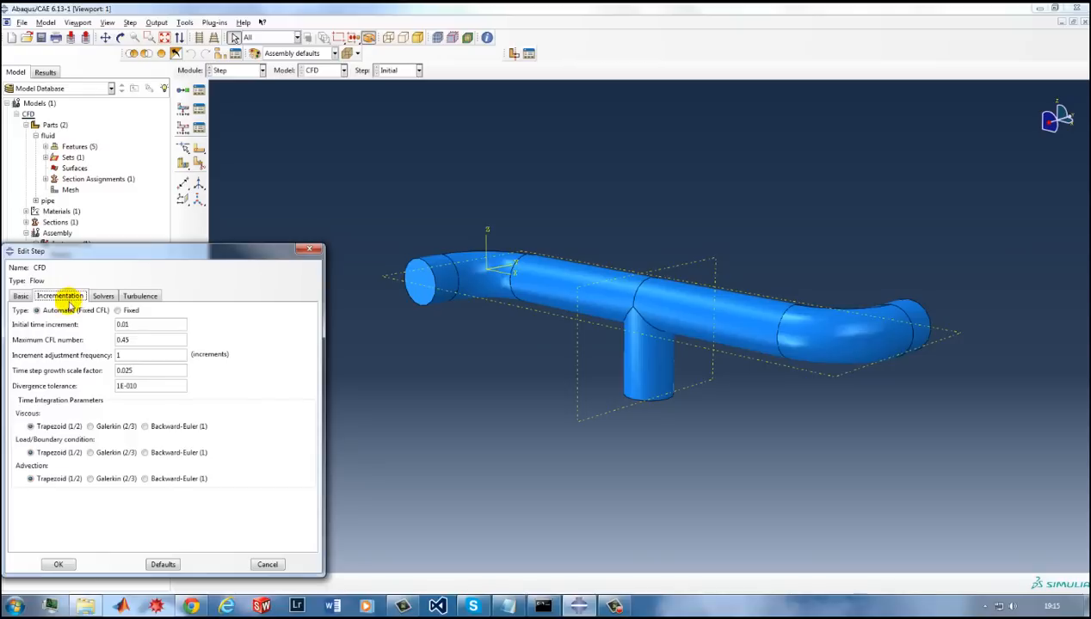
left_click(137, 327)
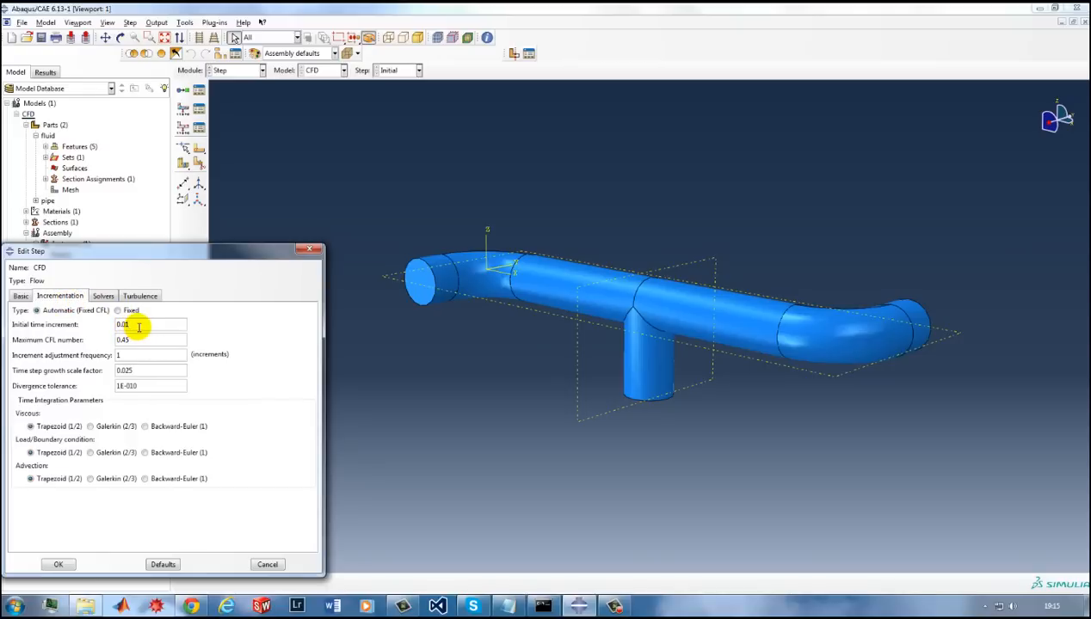
left_click(19, 296)
left_click_drag(52, 326, 74, 332)
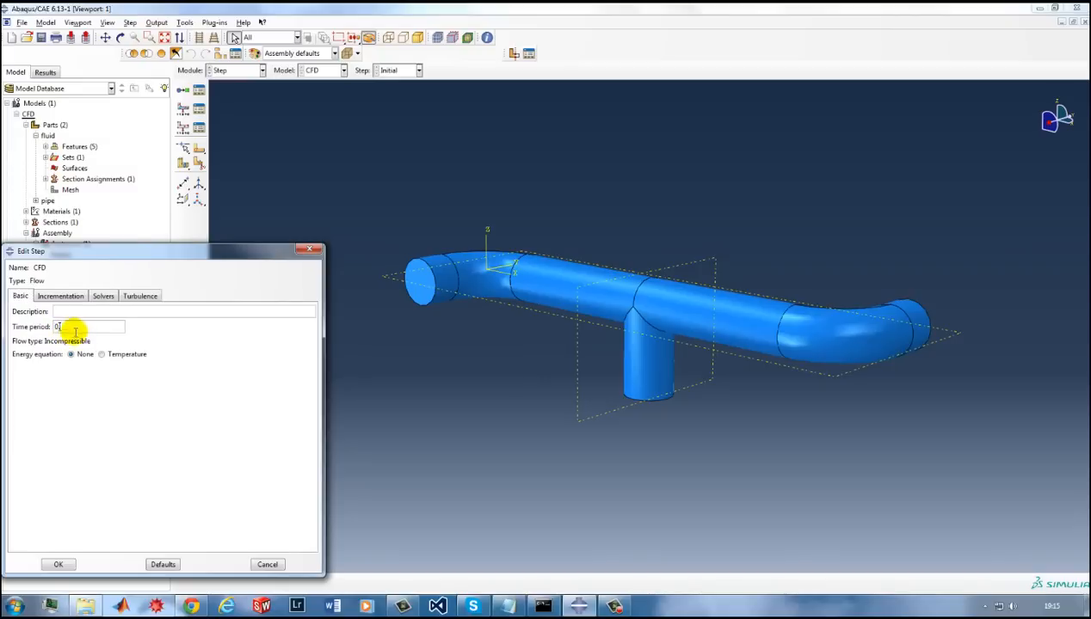
Set the iteration limit to 500 for the momentum, pressure and transport equation solvers and accept the CFD step.
left_click(67, 295)
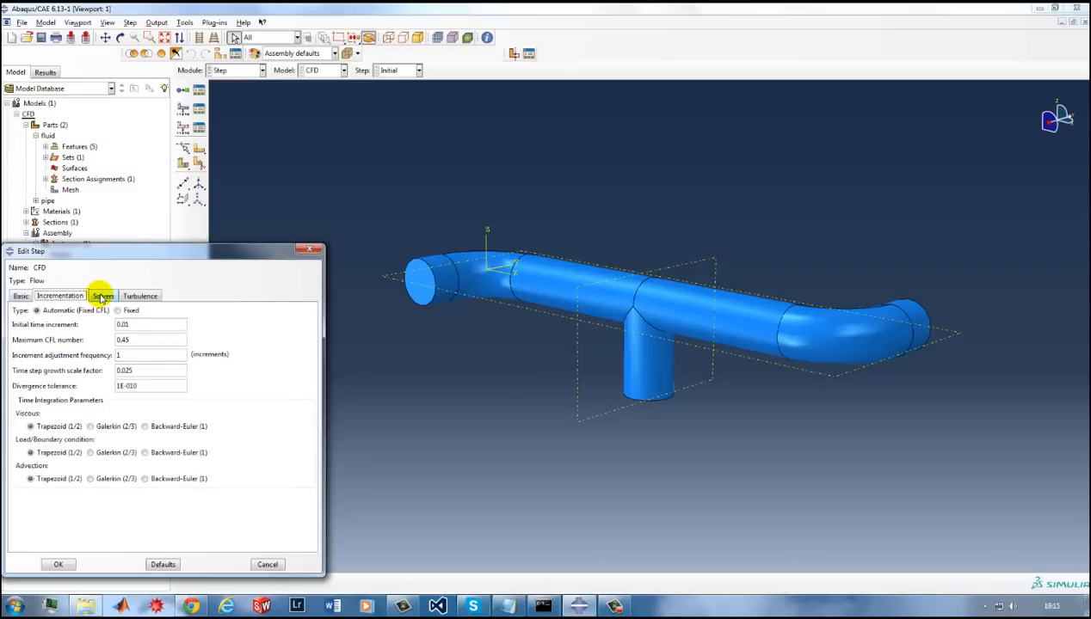
left_click(104, 297)
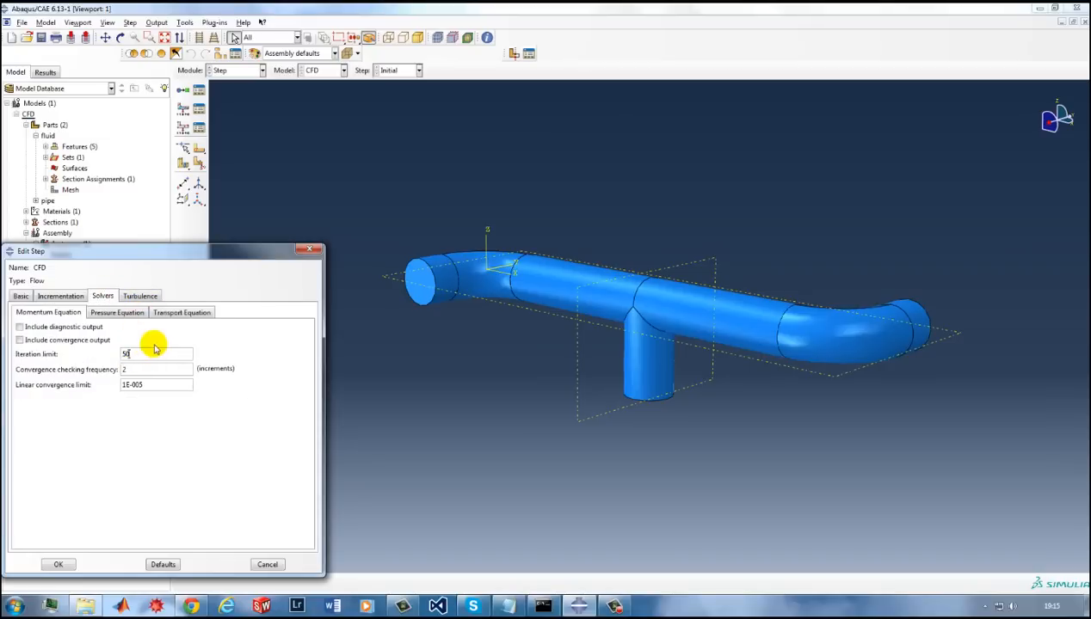
left_click(182, 352)
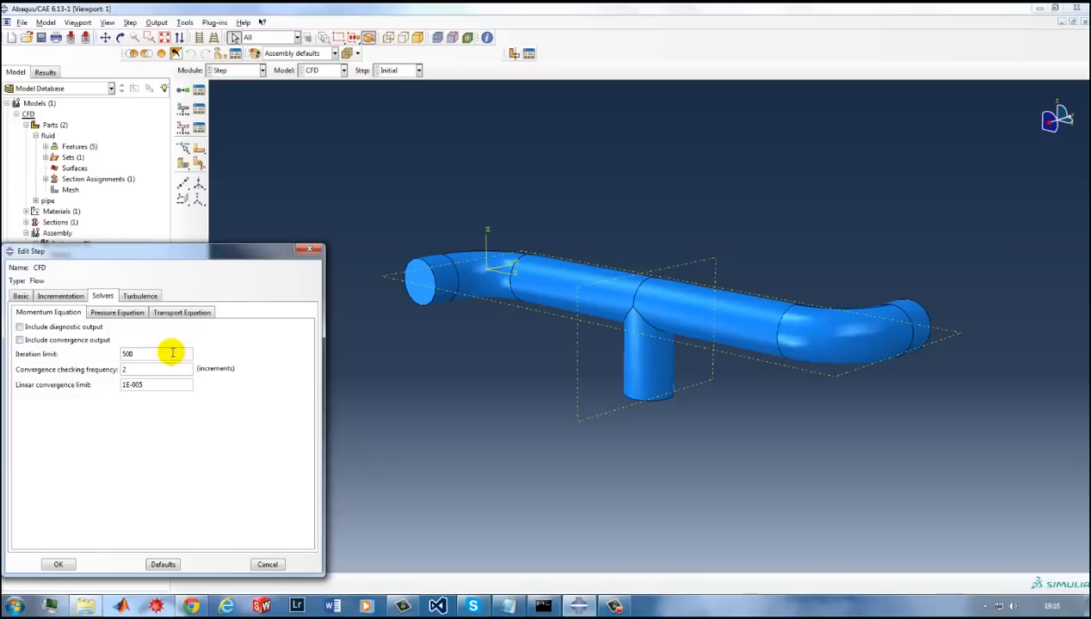
left_click(123, 313)
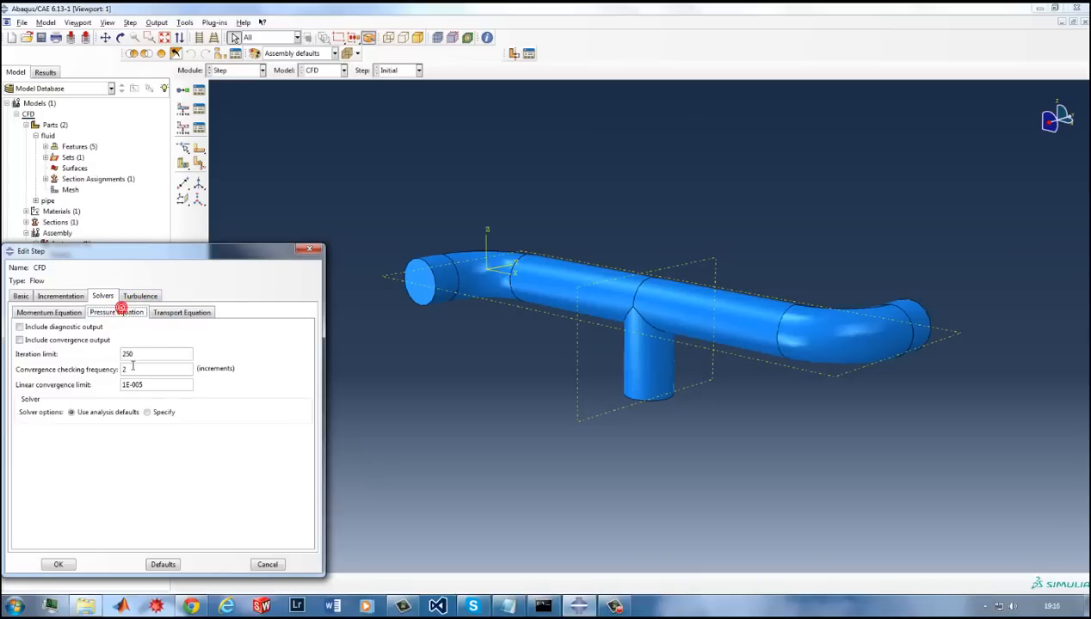
double_click(142, 353)
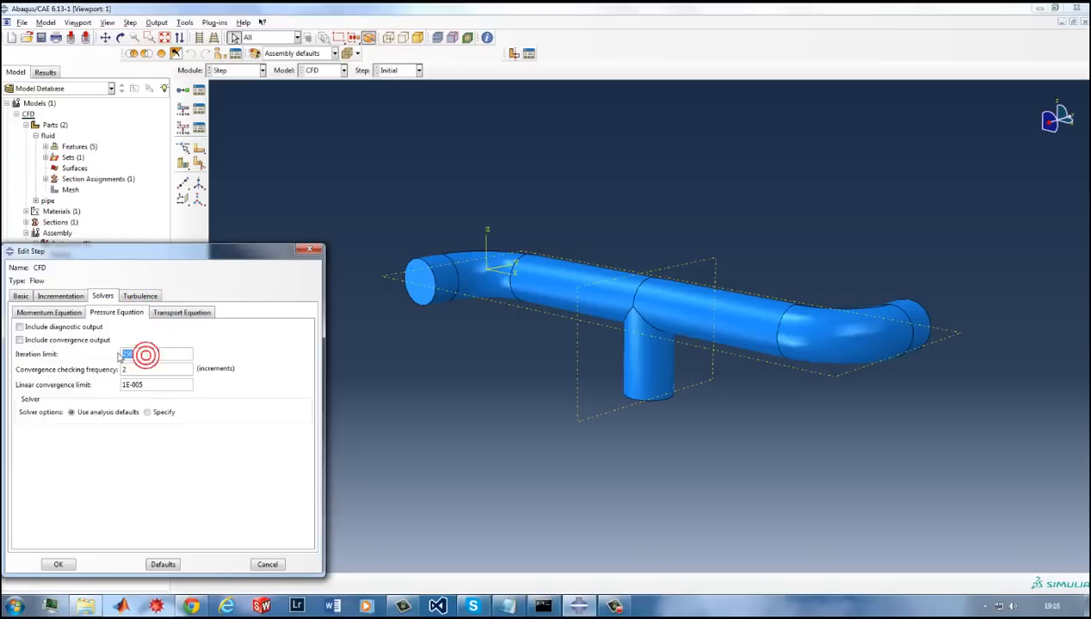
left_click(181, 313)
left_click(143, 354)
type("00")
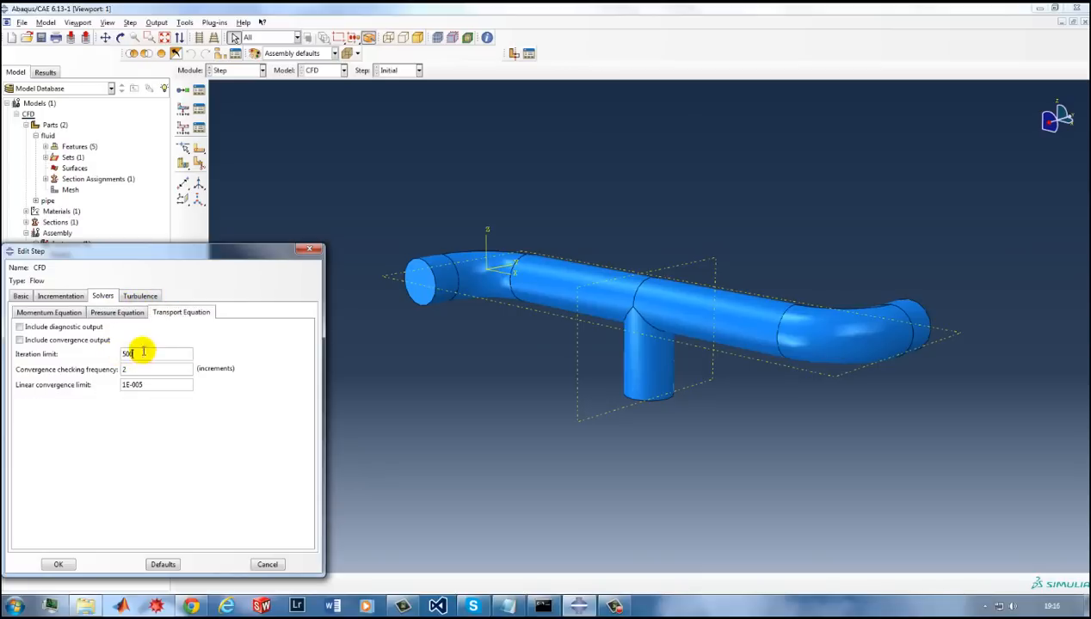
left_click(122, 313)
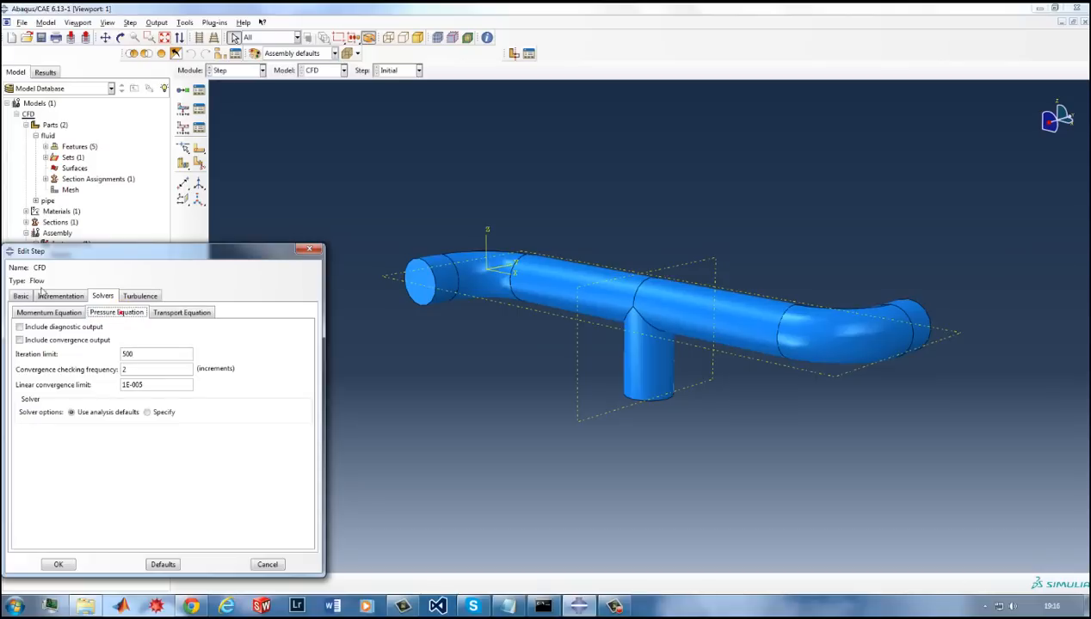
left_click(53, 296)
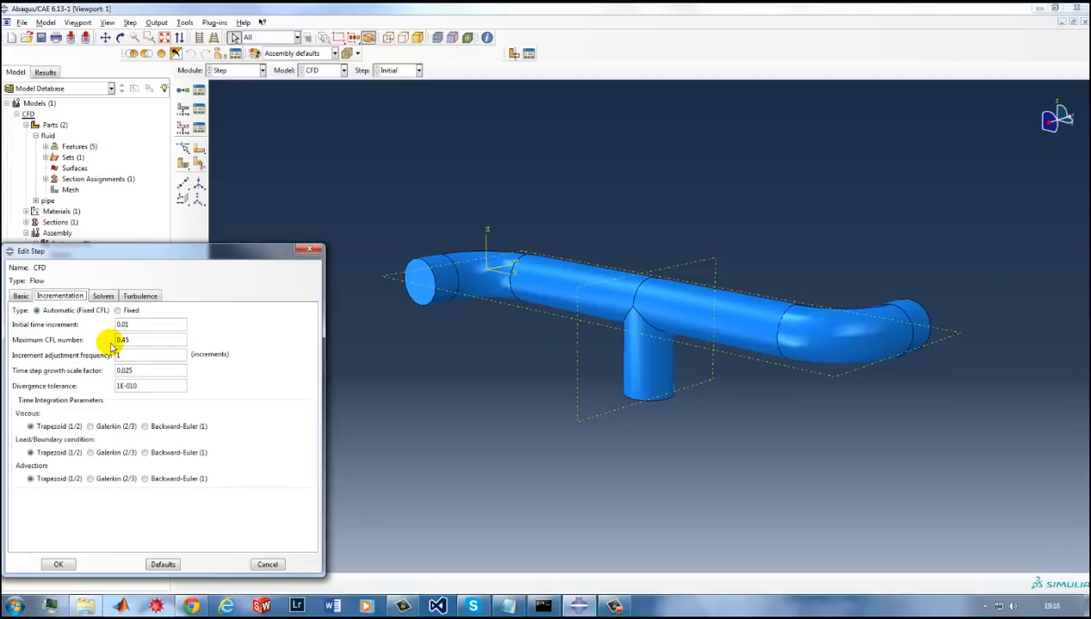
left_click(22, 296)
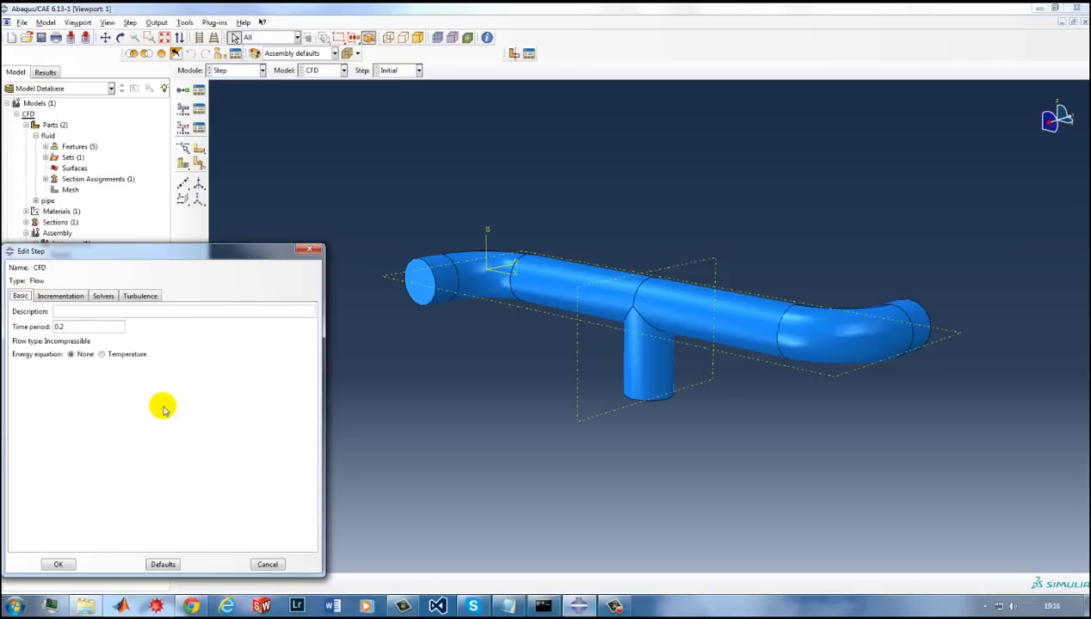
left_click(59, 563)
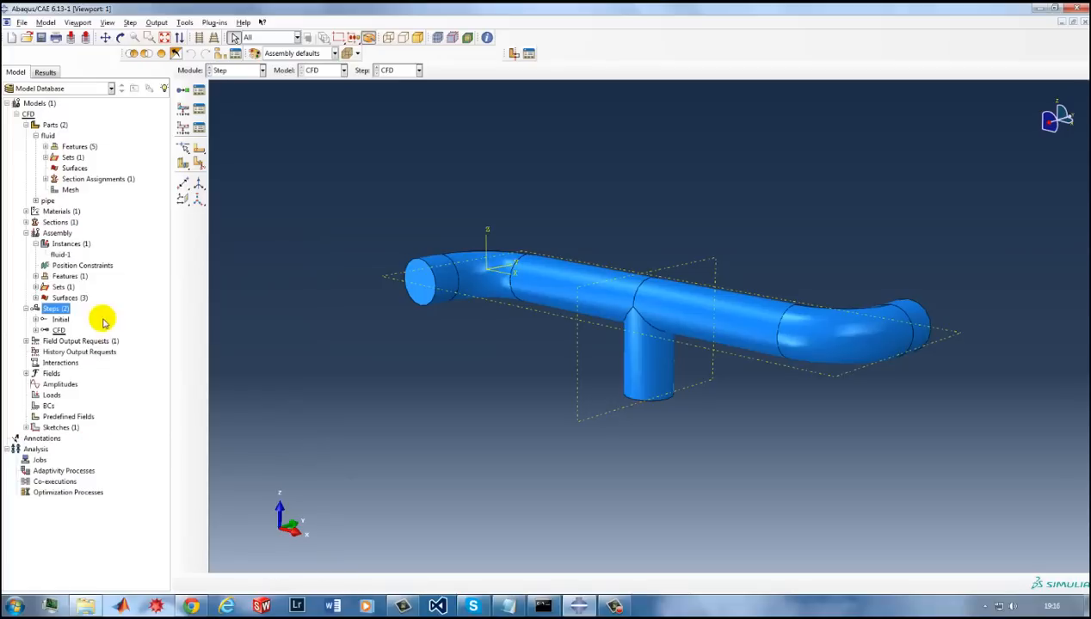
Create a fluid inlet/outlet boundary condition named Inlet in the CFD step and assign it to the Inlet surface.
double_click(48, 406)
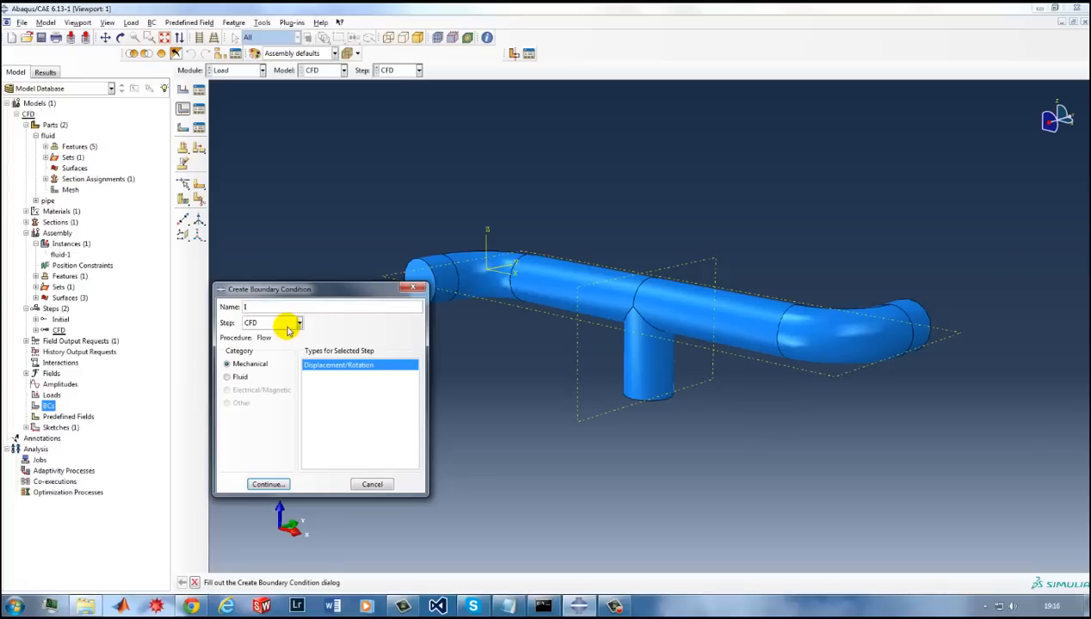
type("Inlet")
left_click(238, 377)
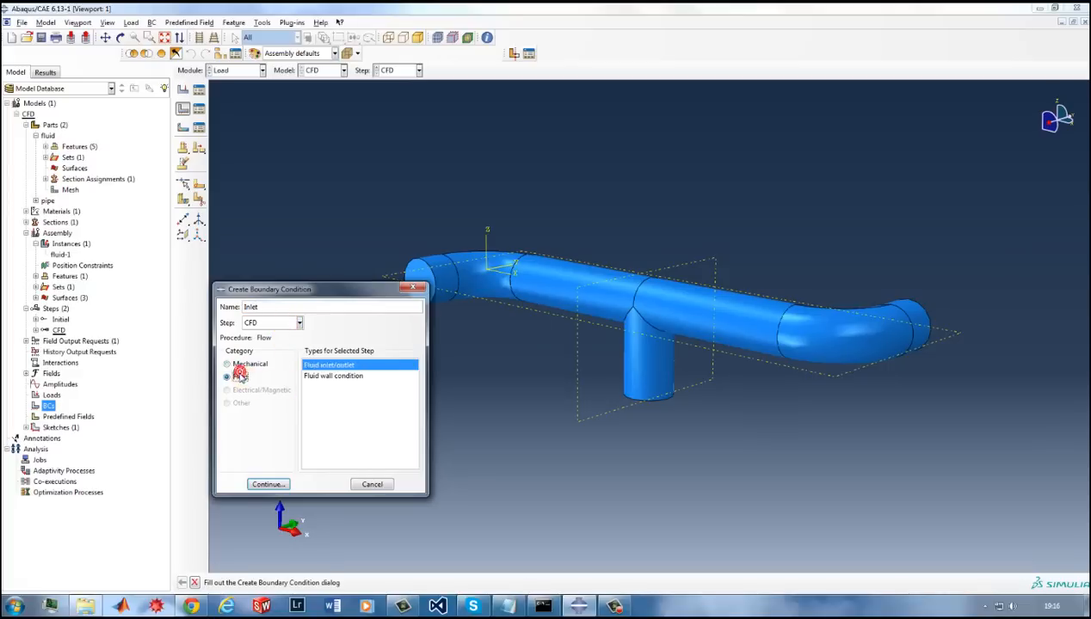
left_click(337, 366)
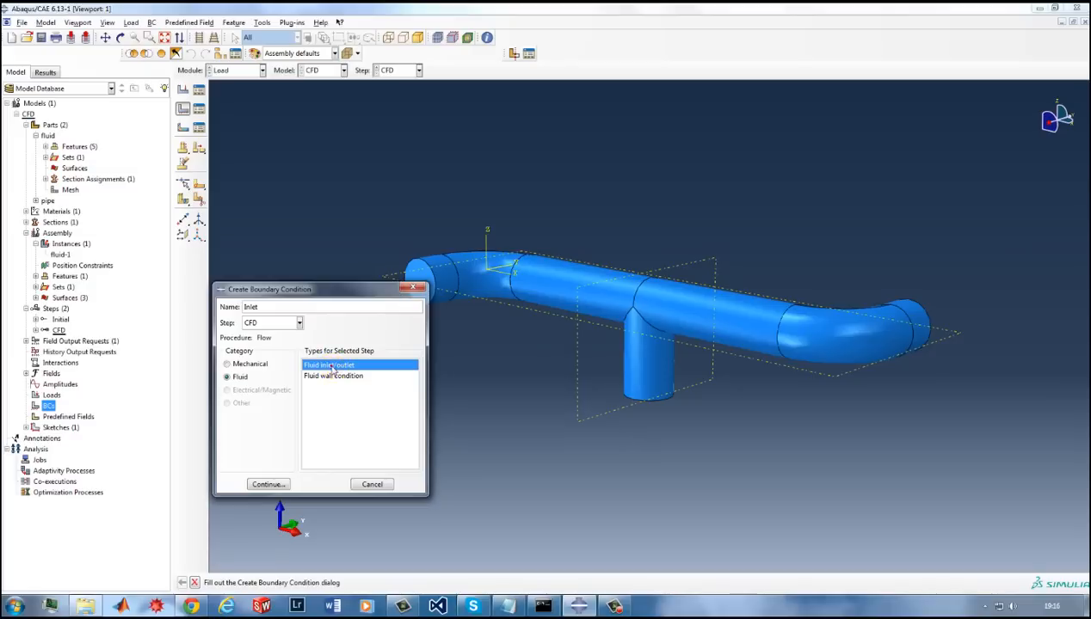
double_click(332, 366)
left_click(998, 584)
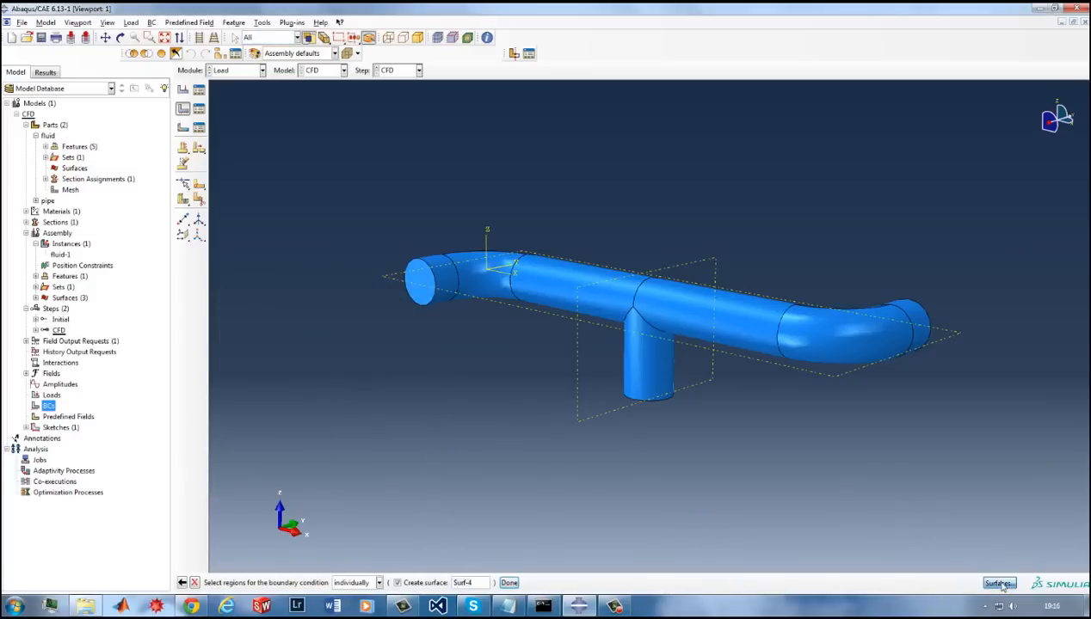
left_click(30, 322)
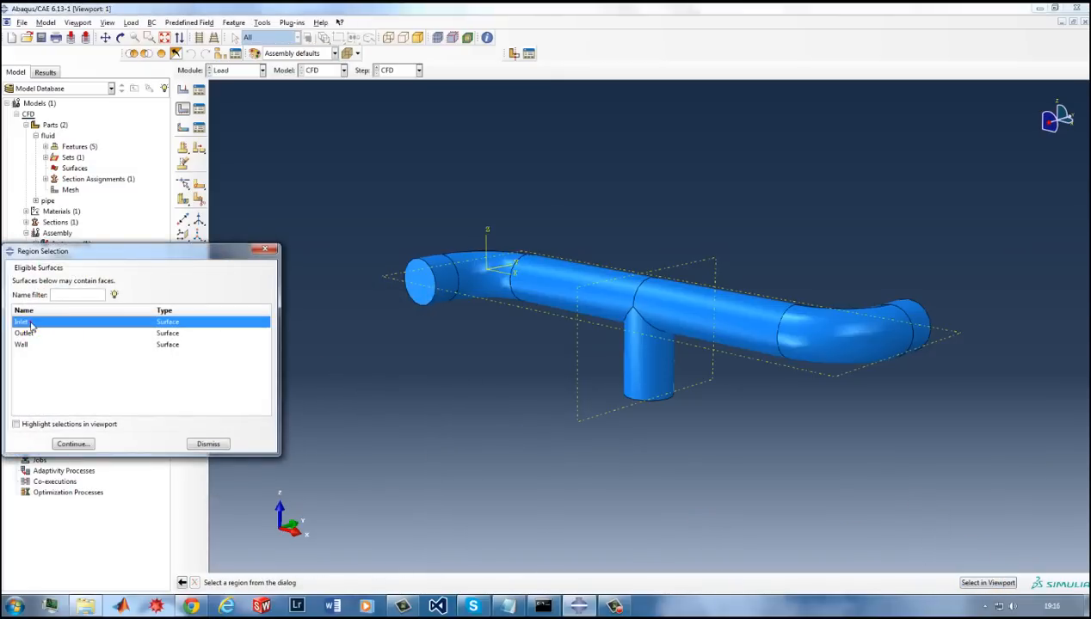
left_click(73, 445)
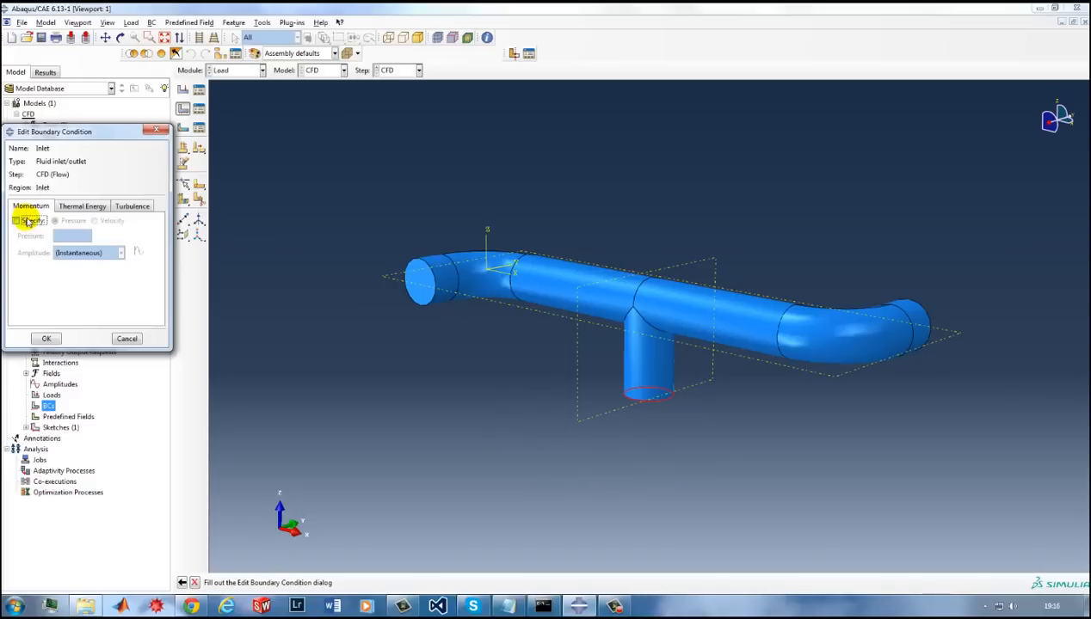
Specify a uniform inlet velocity with V3 set to 10, define the kinematic eddy viscosity, and accept the Inlet condition.
left_click(16, 221)
left_click(94, 220)
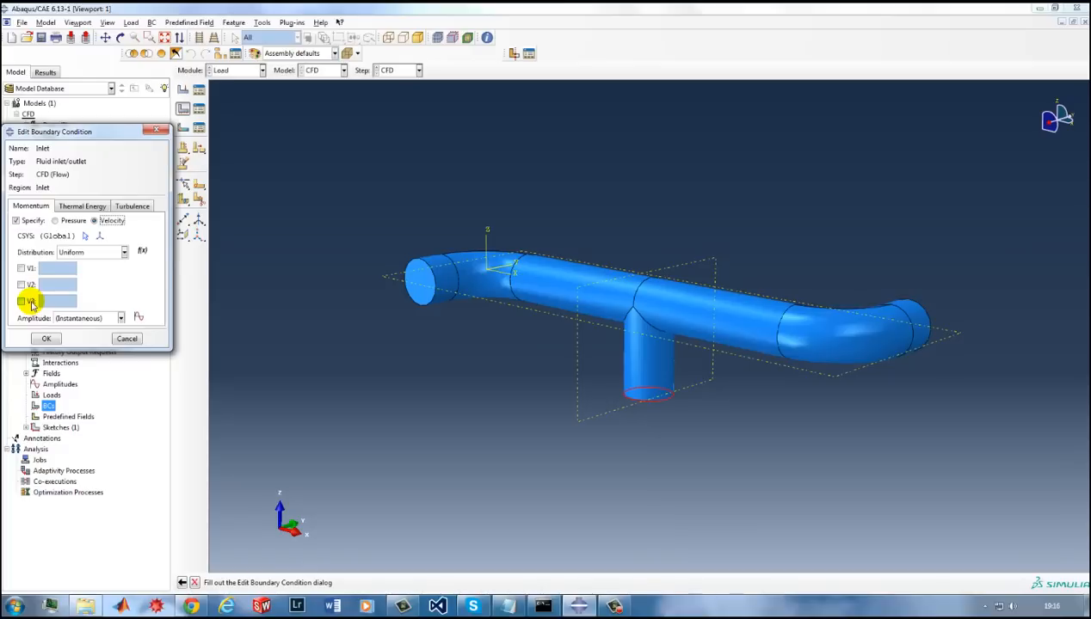
left_click(30, 302)
left_click(46, 301)
type("10")
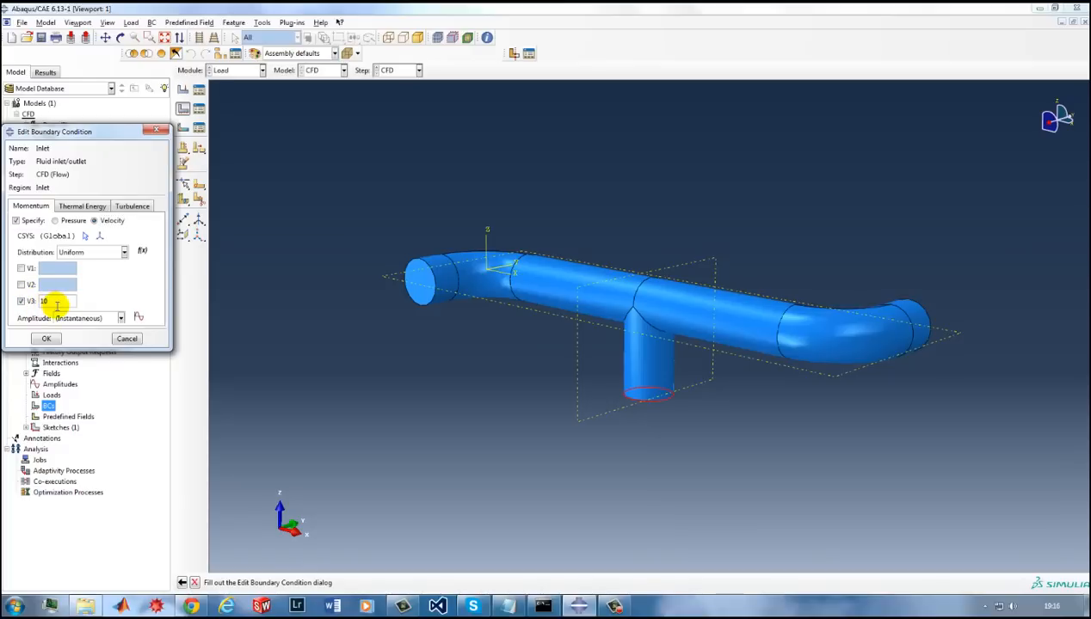
left_click(129, 206)
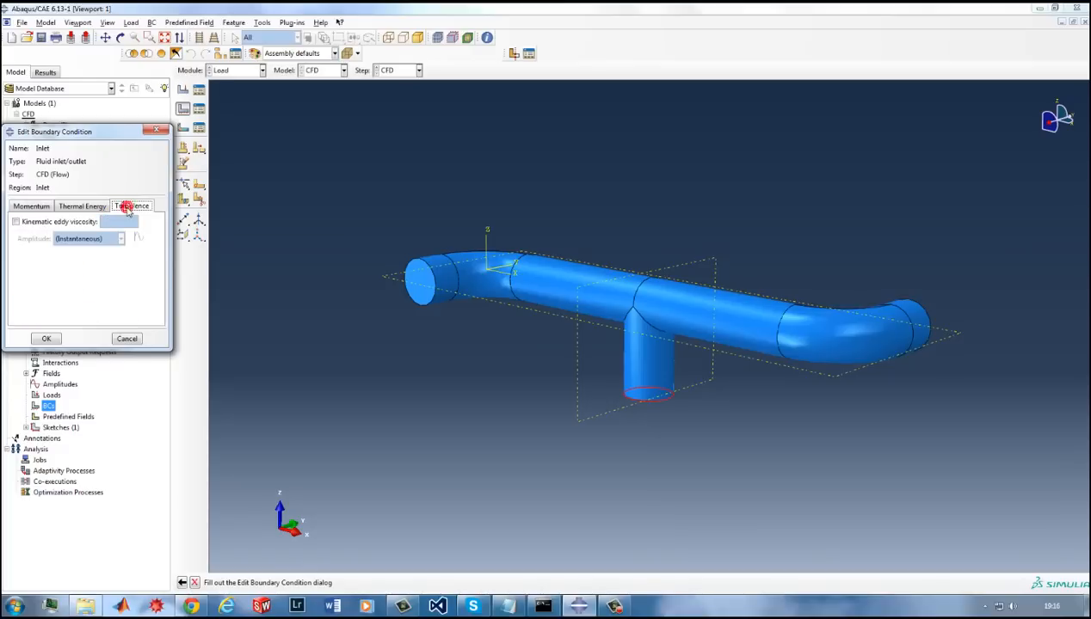
left_click(63, 224)
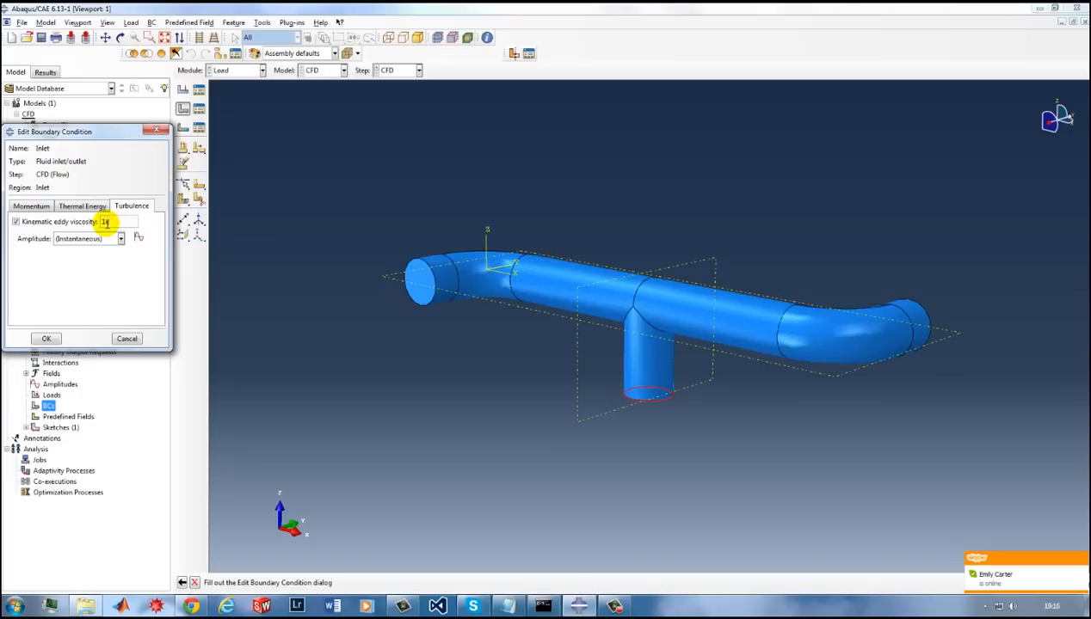
left_click(33, 207)
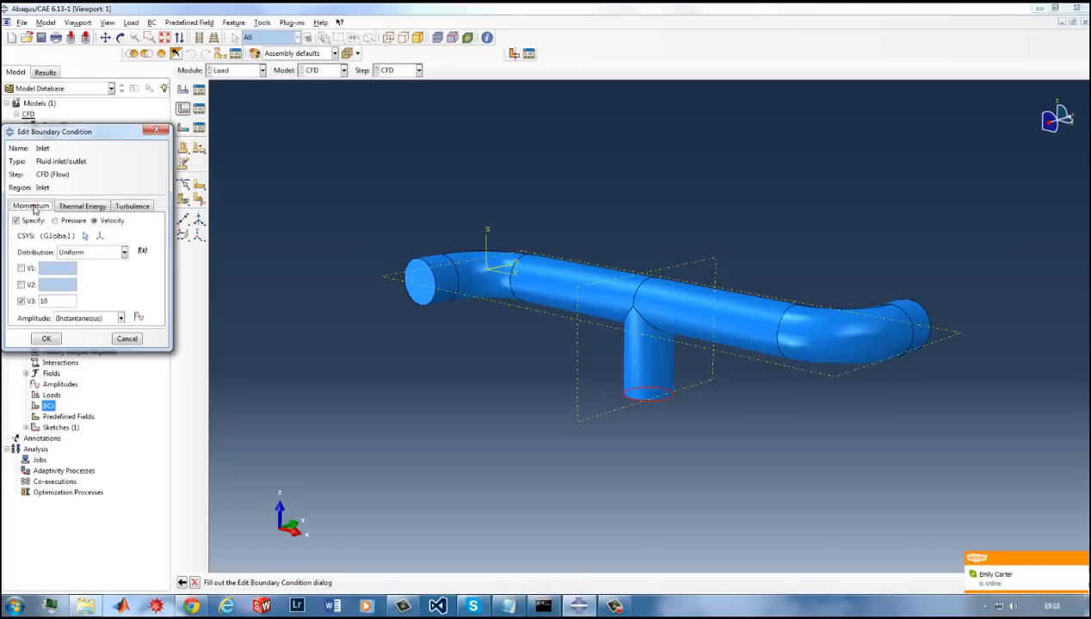
left_click(46, 338)
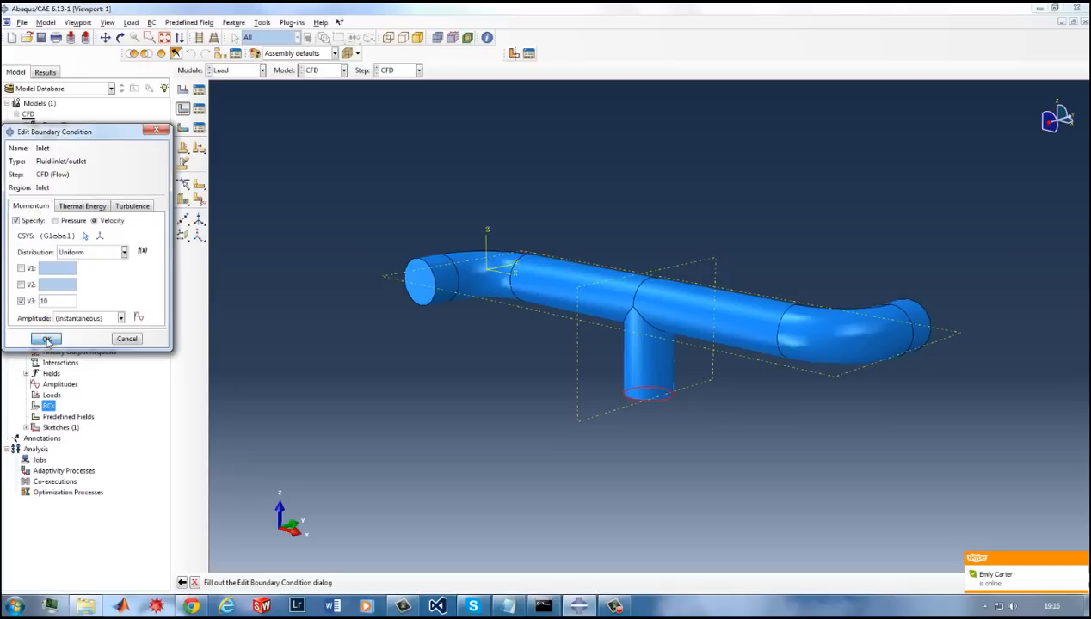
Create a fluid inlet/outlet boundary condition named Outlet in the CFD step and assign it to the Outlet surface.
double_click(54, 406)
type("Outl")
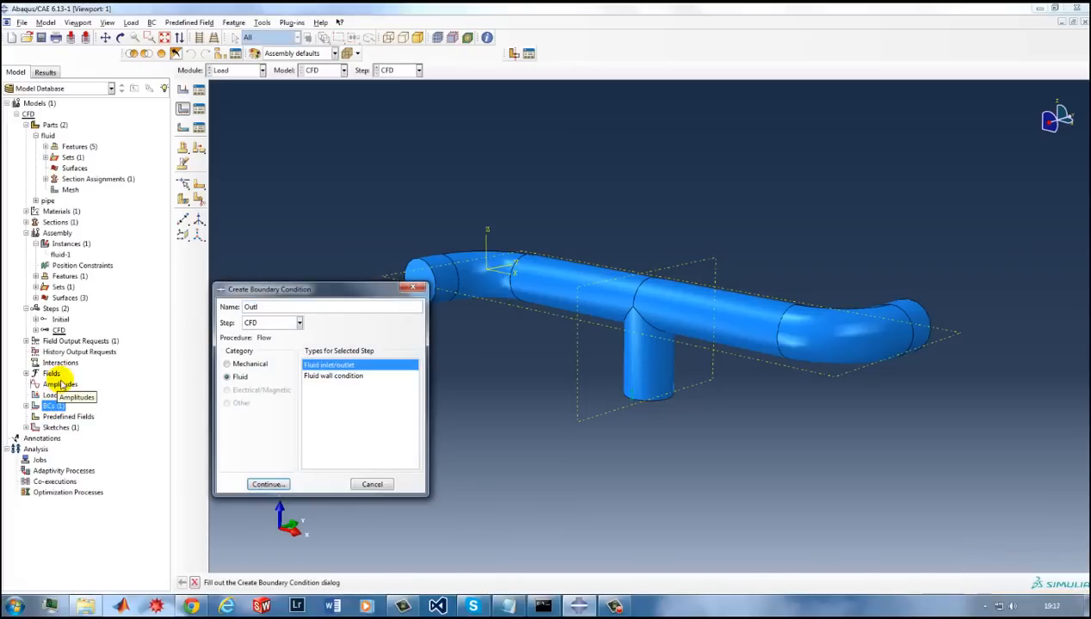
type("et")
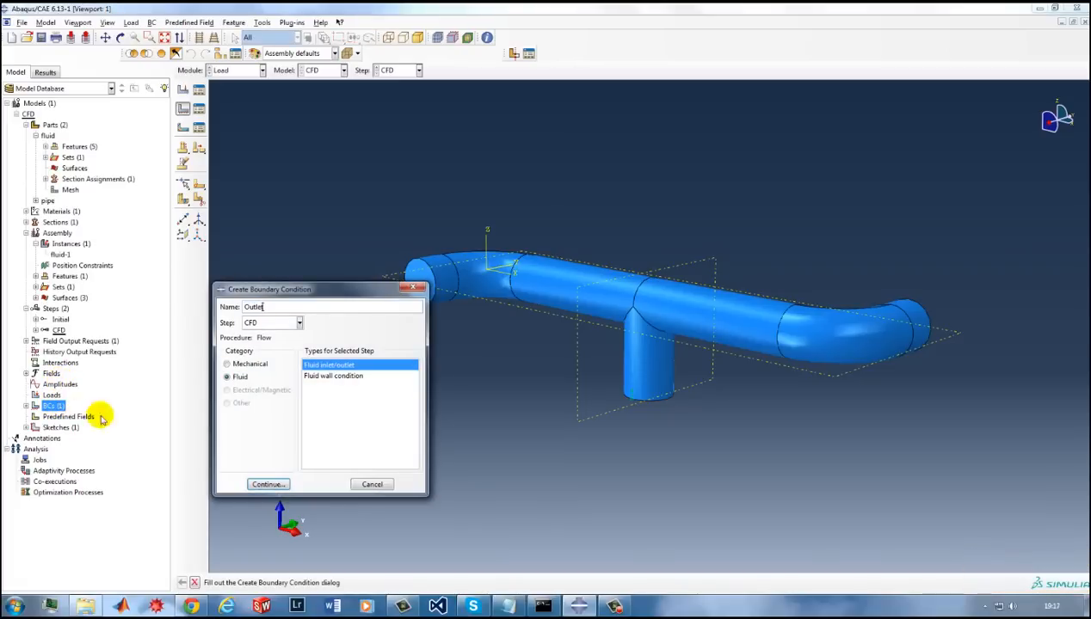
left_click(269, 485)
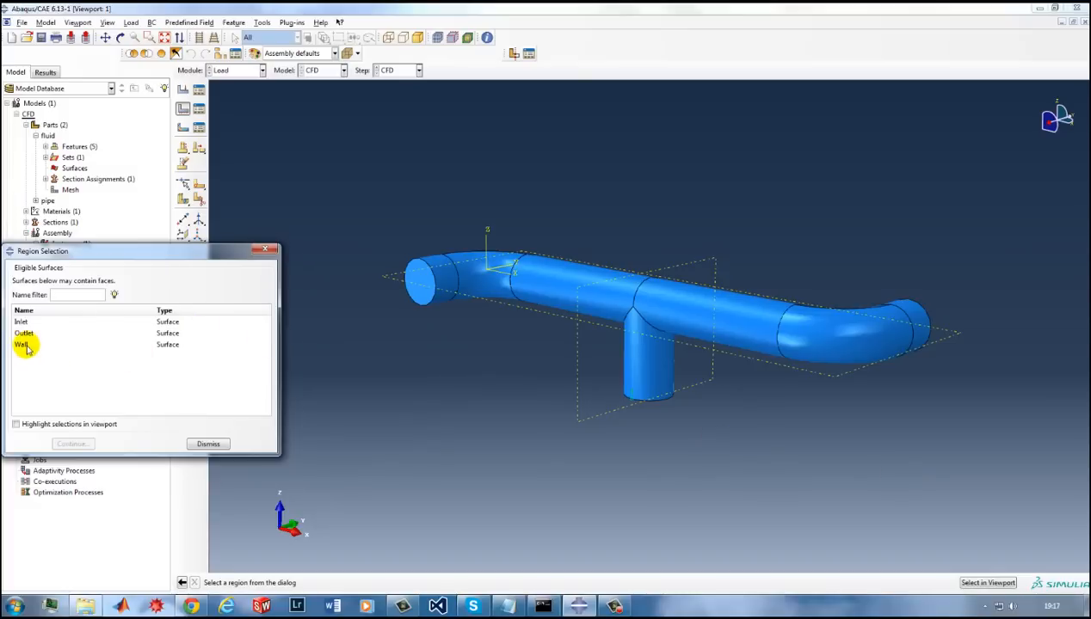
left_click(24, 333)
left_click(73, 444)
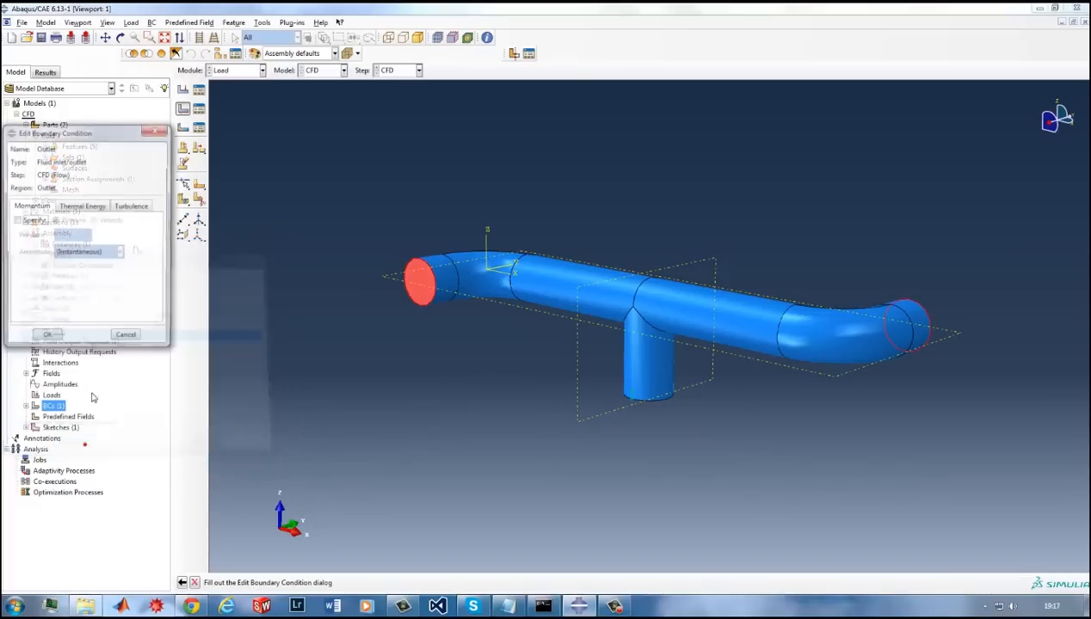
Specify a pressure of 0 for the Outlet boundary condition and accept it.
left_click(17, 221)
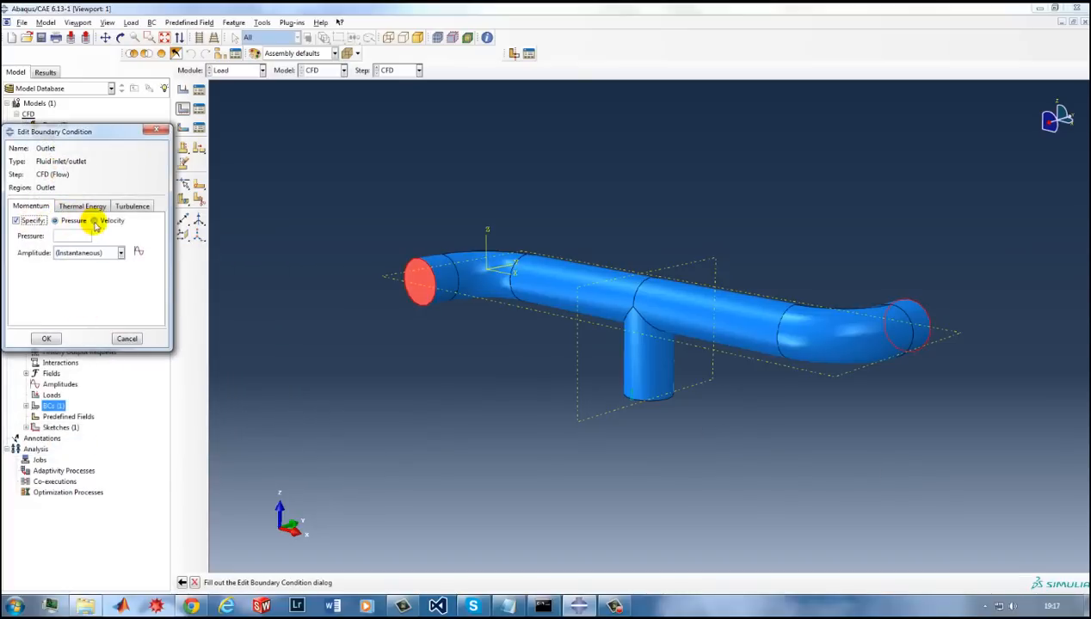
left_click(64, 234)
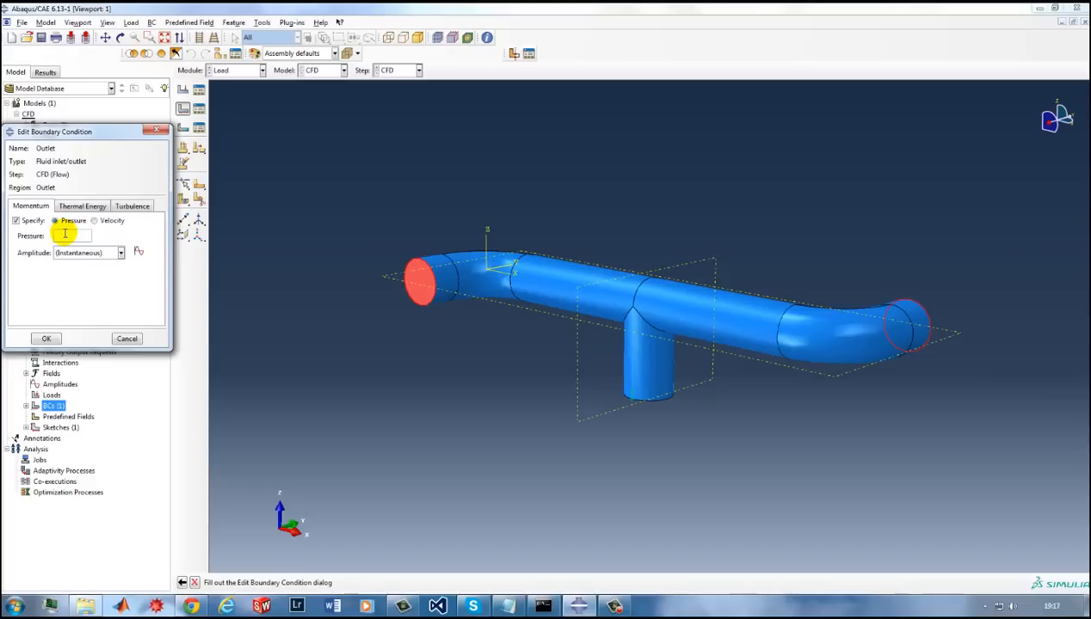
type("0")
left_click(47, 339)
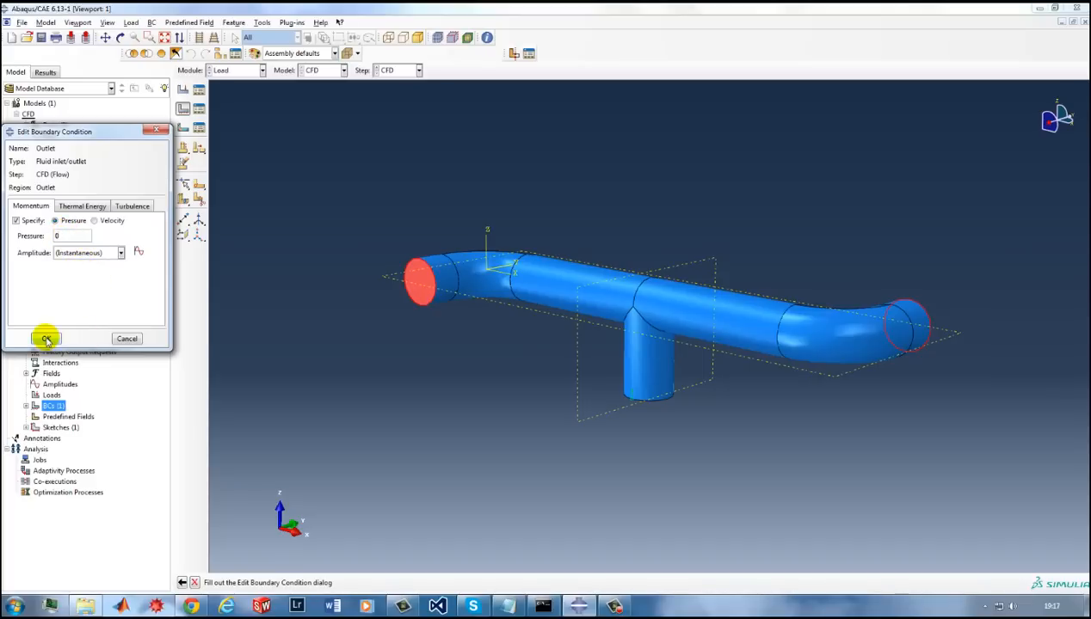
Create a fluid wall condition named Wall in the CFD step on the Wall surface, using the no-slip condition.
double_click(53, 405)
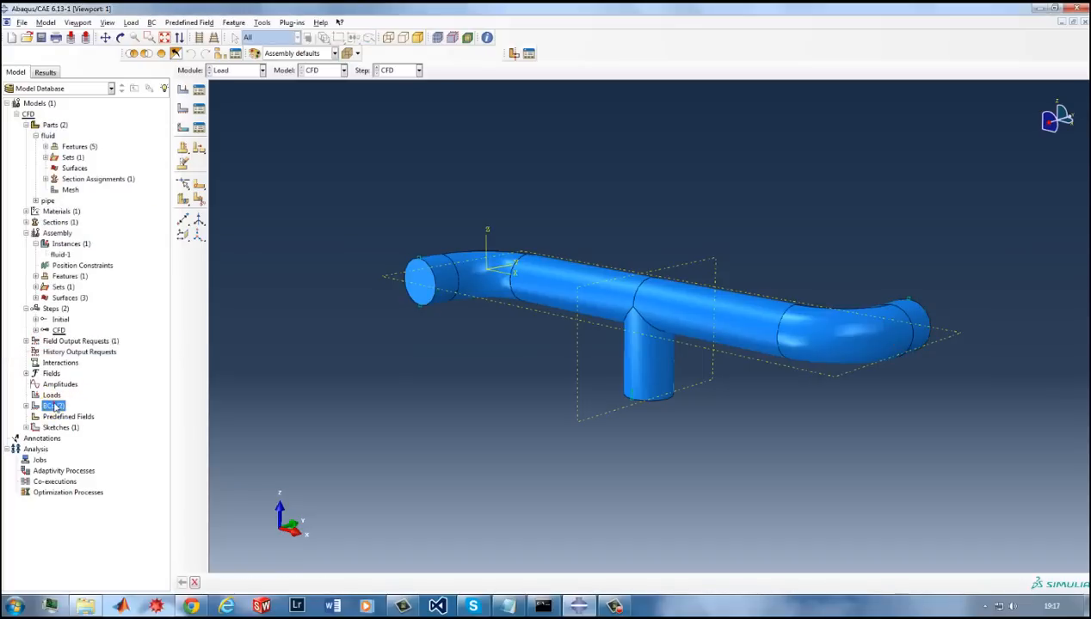
type("Wa")
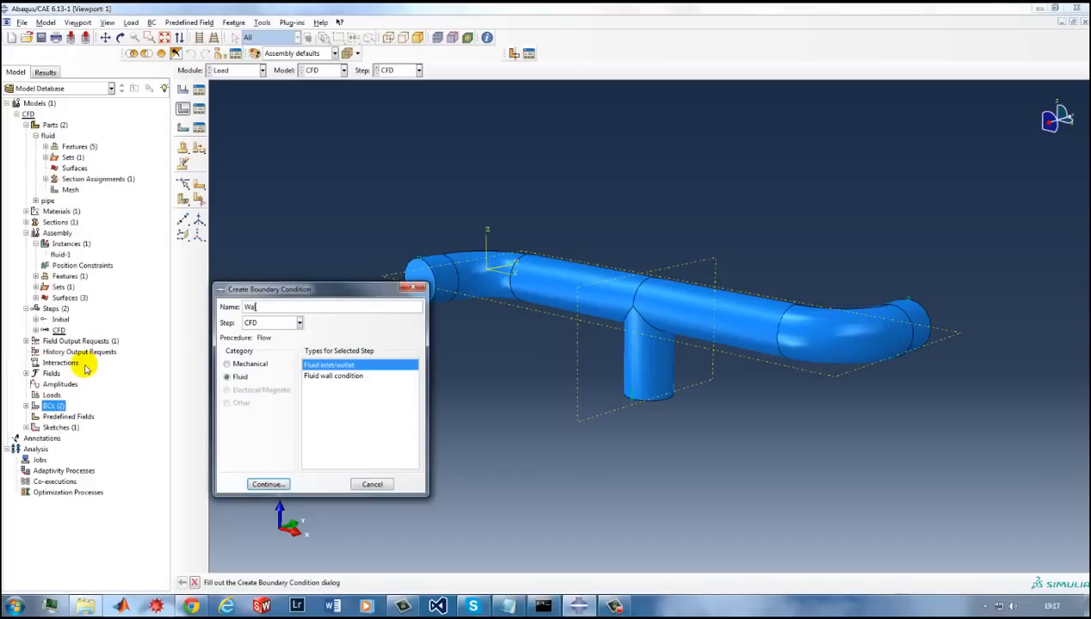
type("ll")
left_click(322, 377)
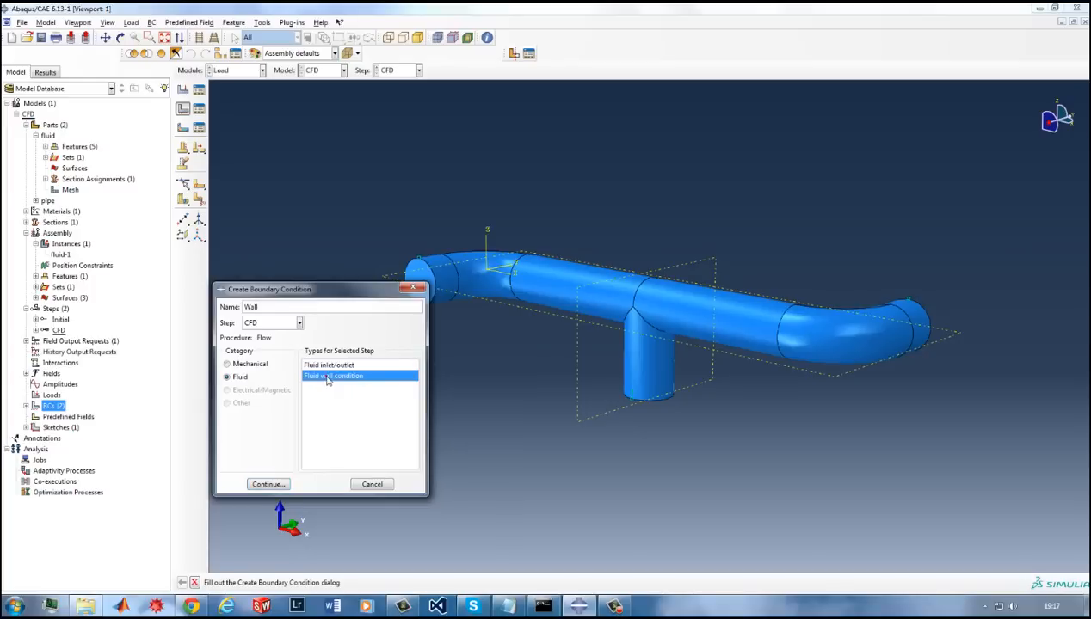
left_click(267, 483)
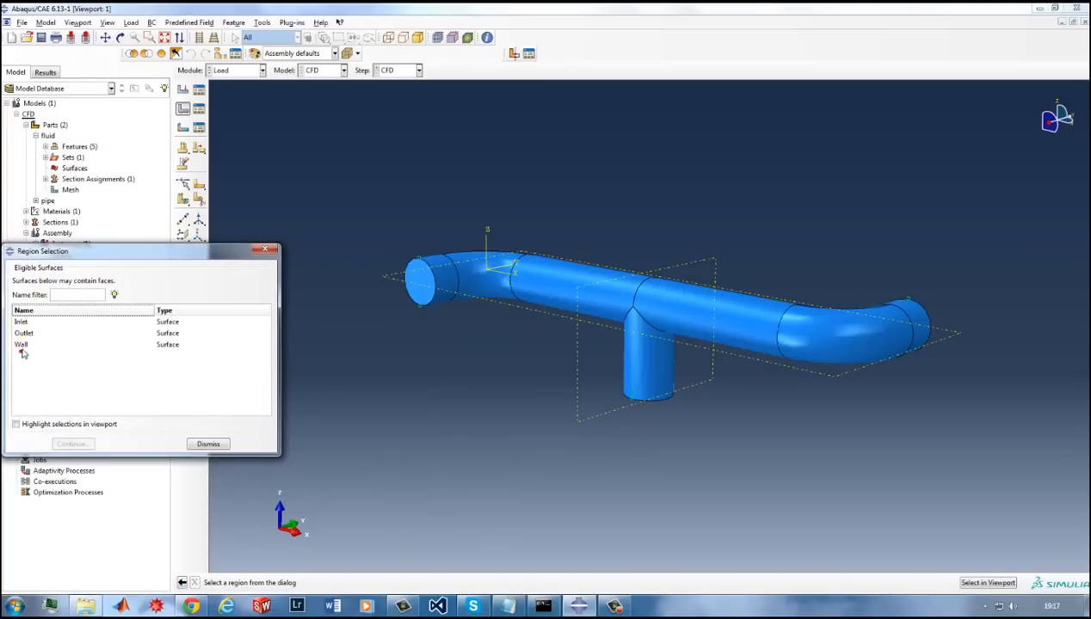
left_click(23, 344)
left_click(72, 444)
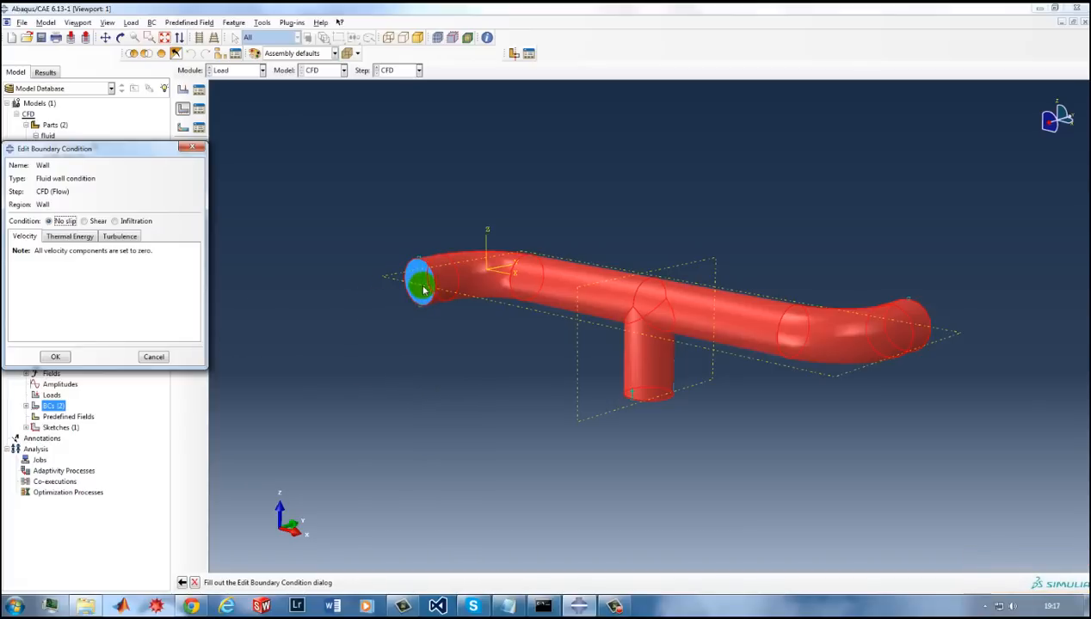
left_click(55, 356)
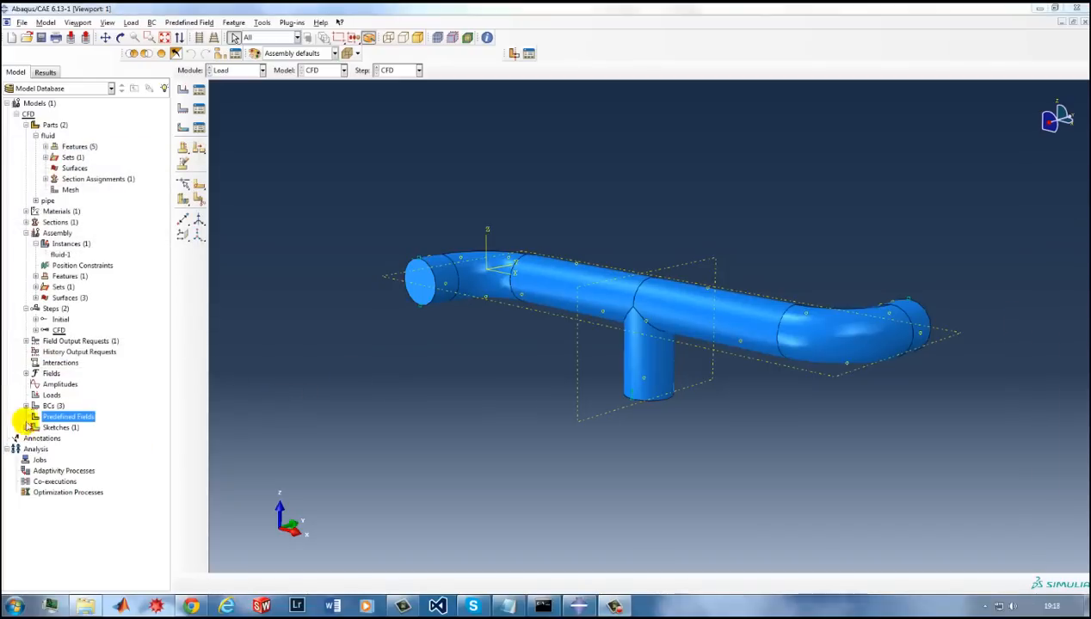
Create a fluid turbulence predefined field in the Initial step for the whole model and define its kinematic eddy viscosity.
left_click(59, 420)
double_click(58, 419)
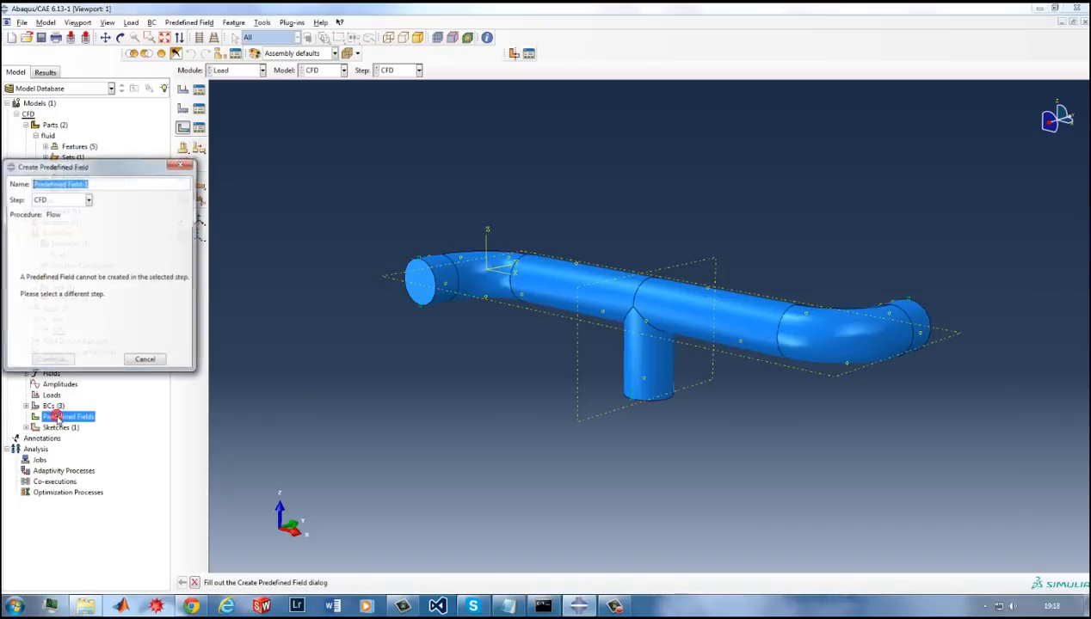
left_click(44, 200)
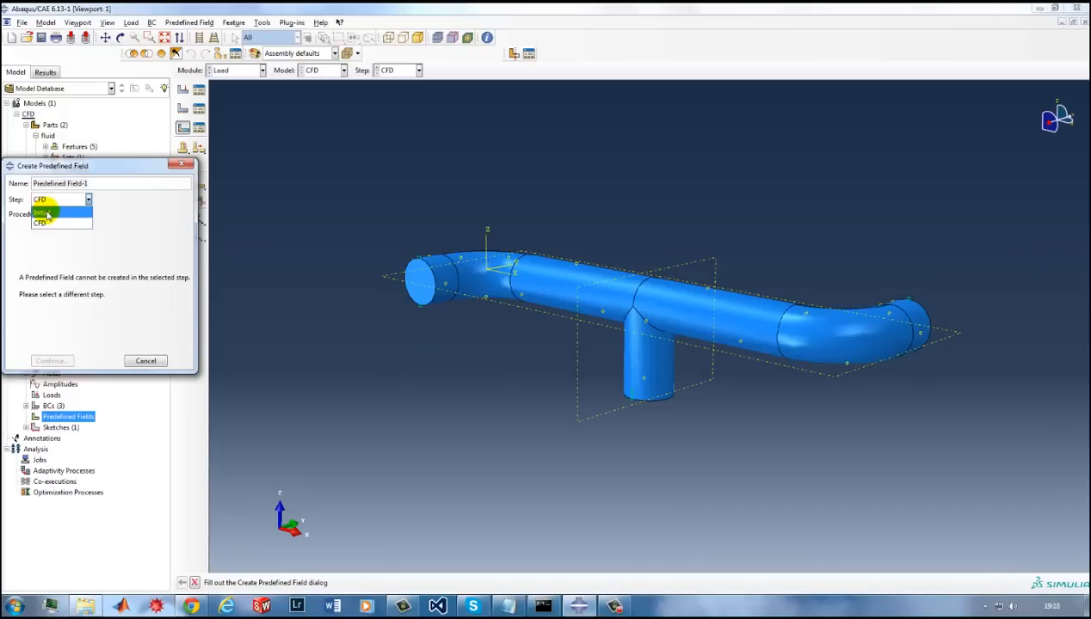
left_click(39, 211)
left_click(91, 263)
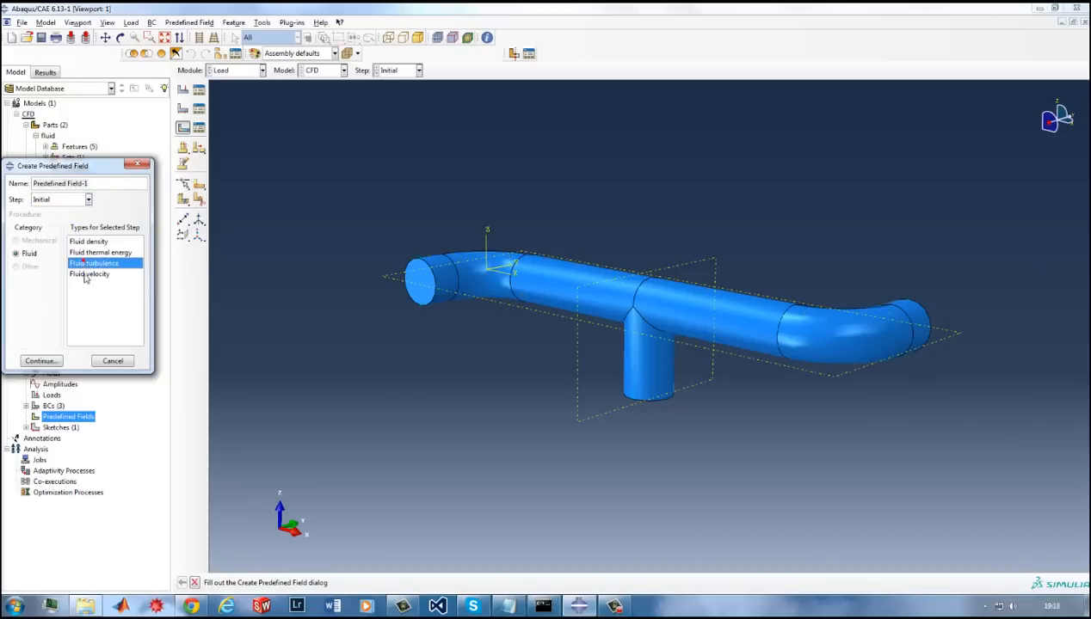
left_click(44, 360)
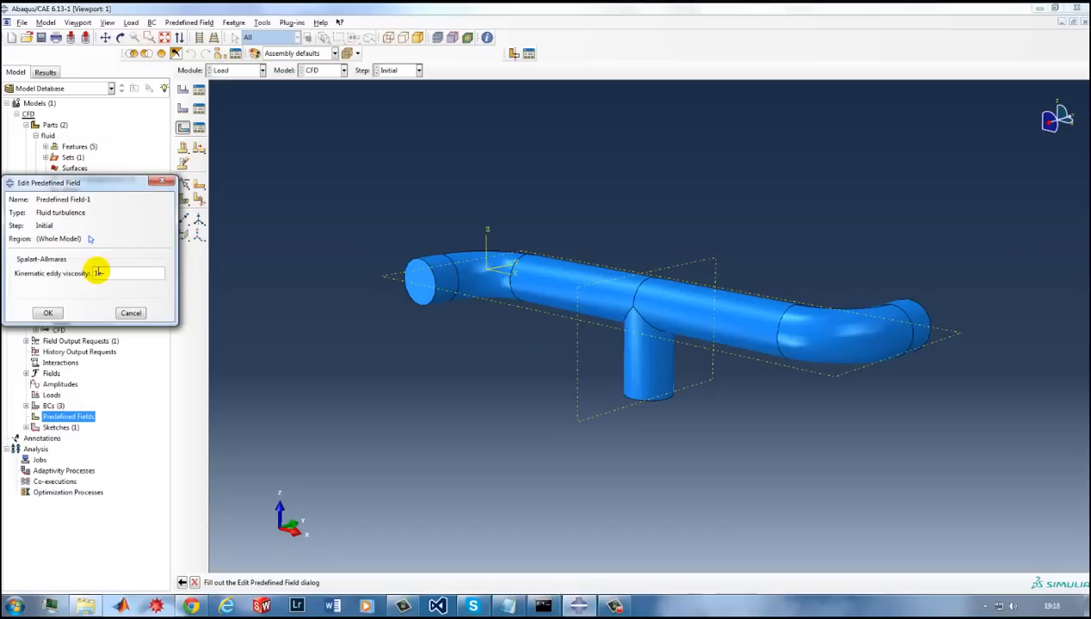
left_click(47, 313)
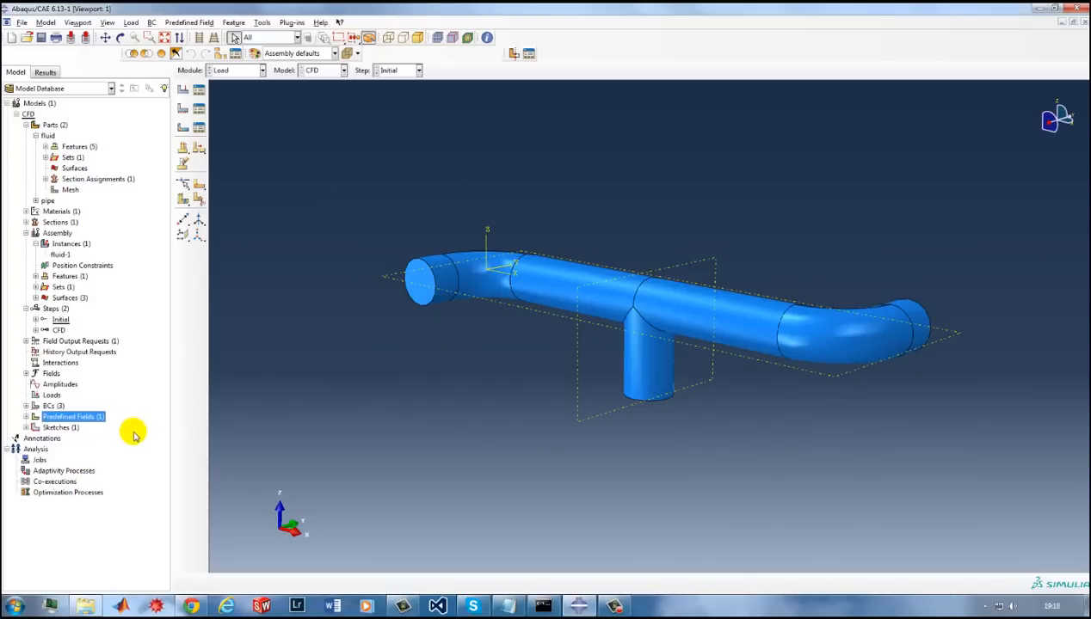
Create a full analysis job from the CFD model, review its general and parallelization settings, and accept it.
double_click(38, 461)
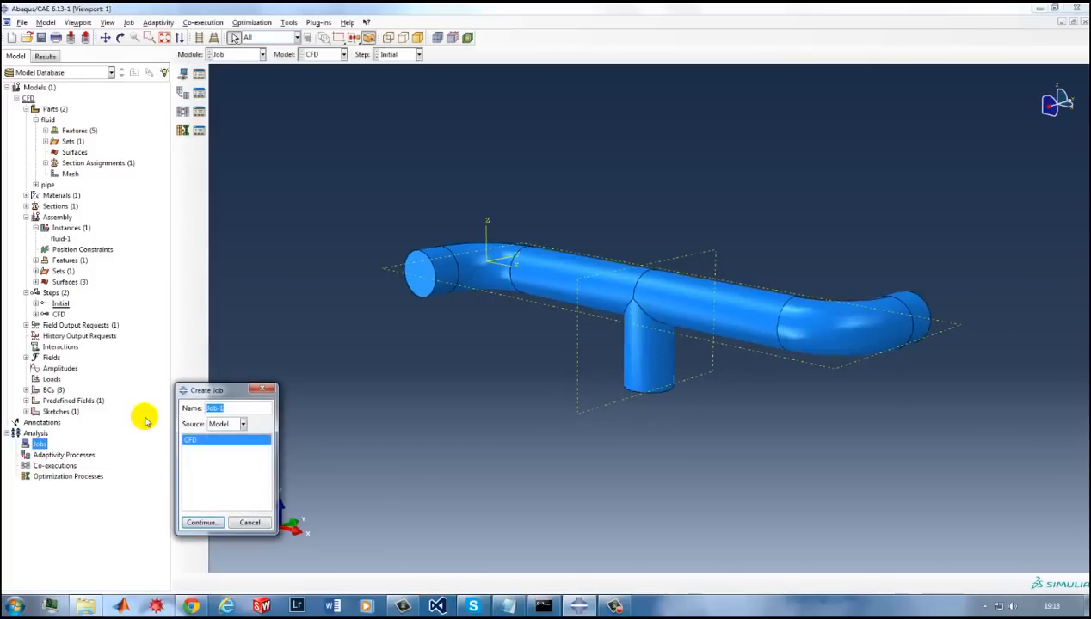
left_click(204, 521)
left_click(68, 143)
left_click(136, 143)
left_click(41, 143)
left_click(74, 327)
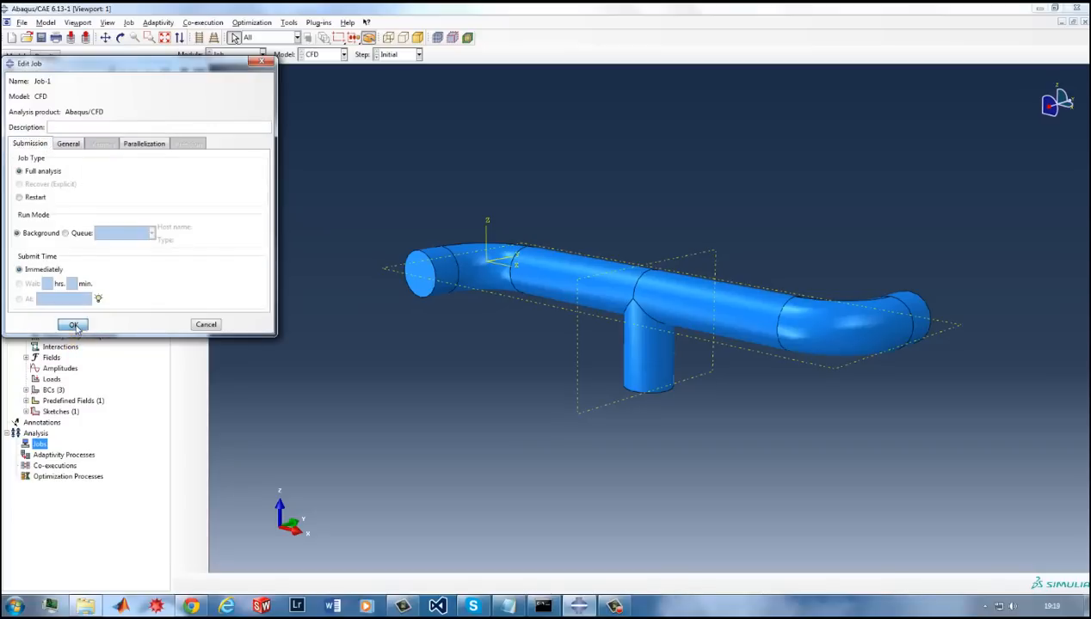
Submit Job-1 for analysis and allow its existing job files to be overwritten.
left_click(16, 444)
double_click(41, 455)
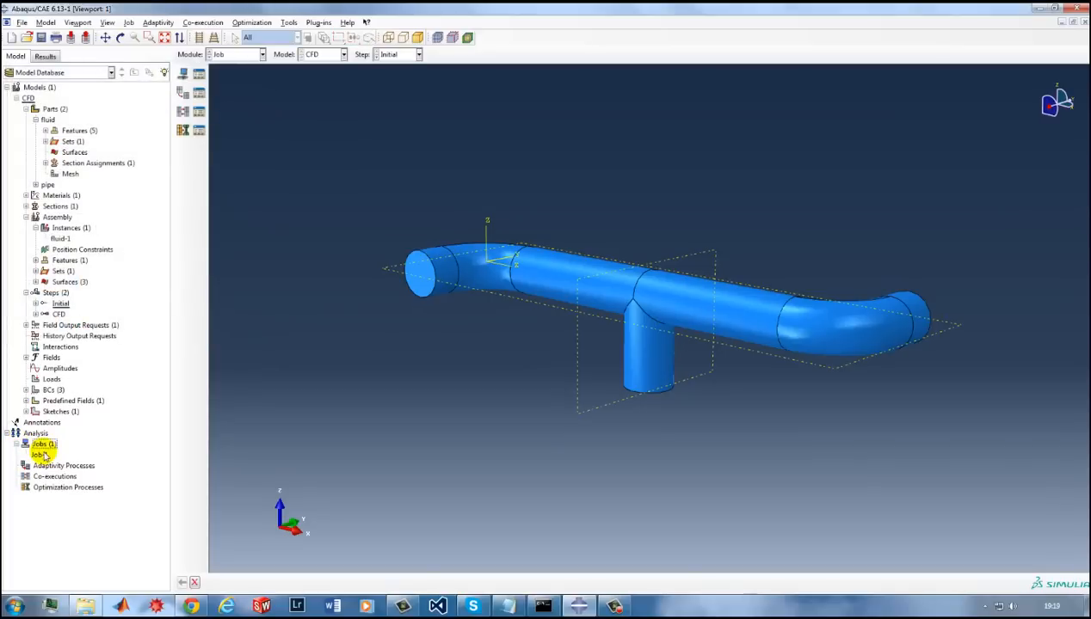
right_click(39, 453)
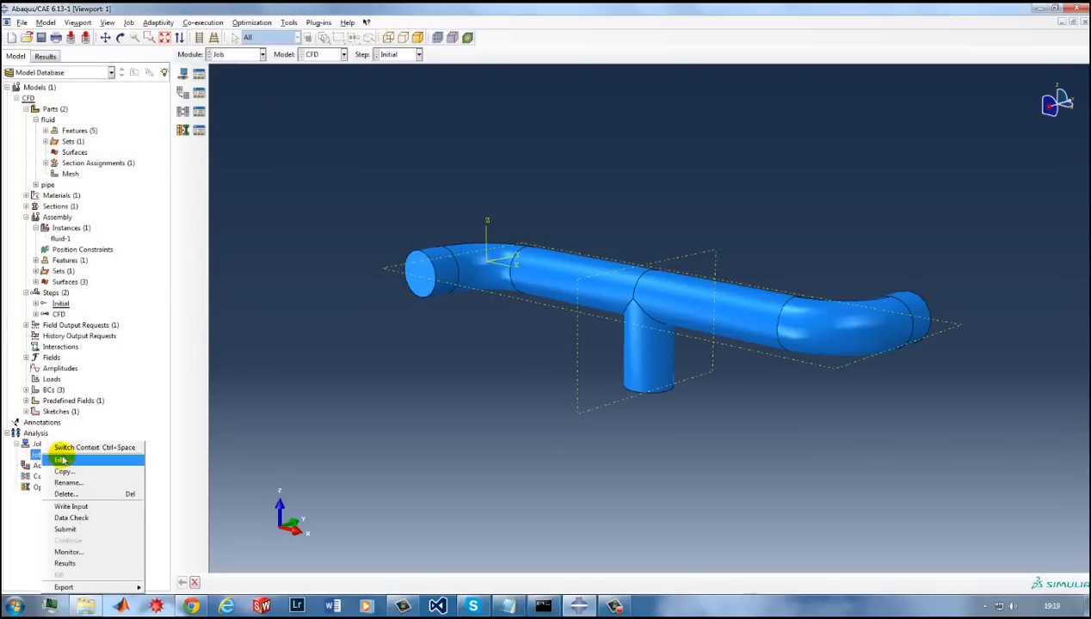
left_click(68, 529)
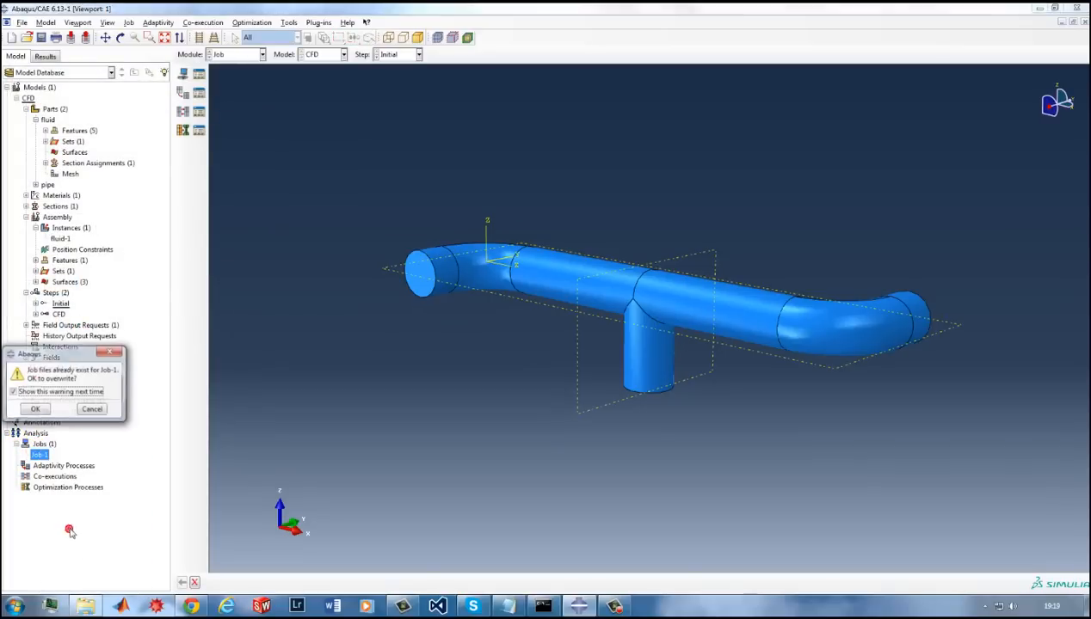
left_click(36, 408)
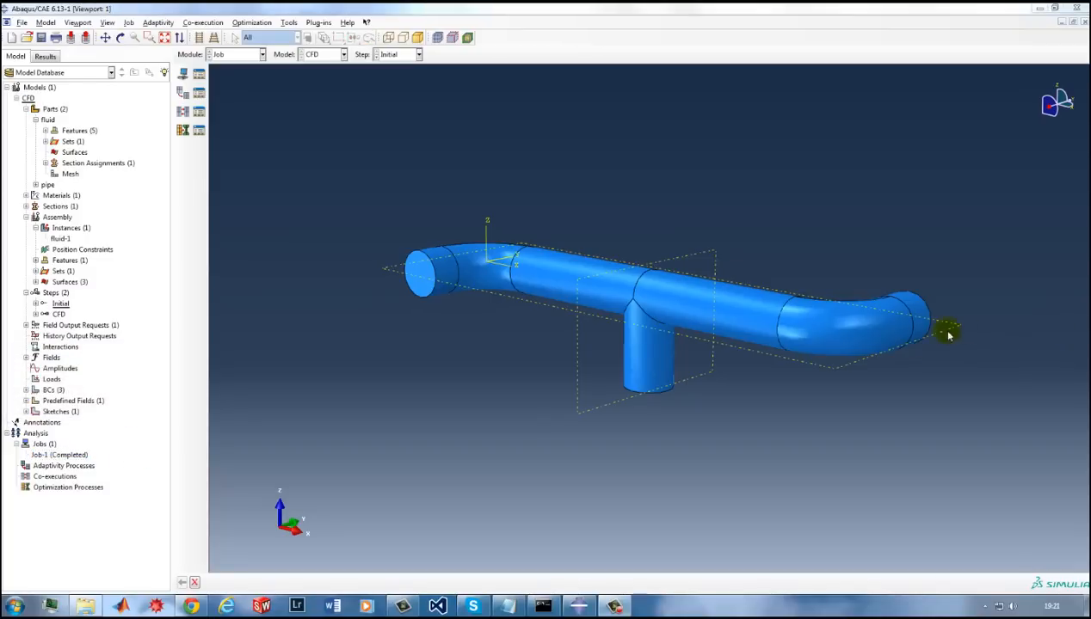
Open the results of Job-1 and plot the velocity magnitude contours on the pipe's fluid domain.
right_click(66, 454)
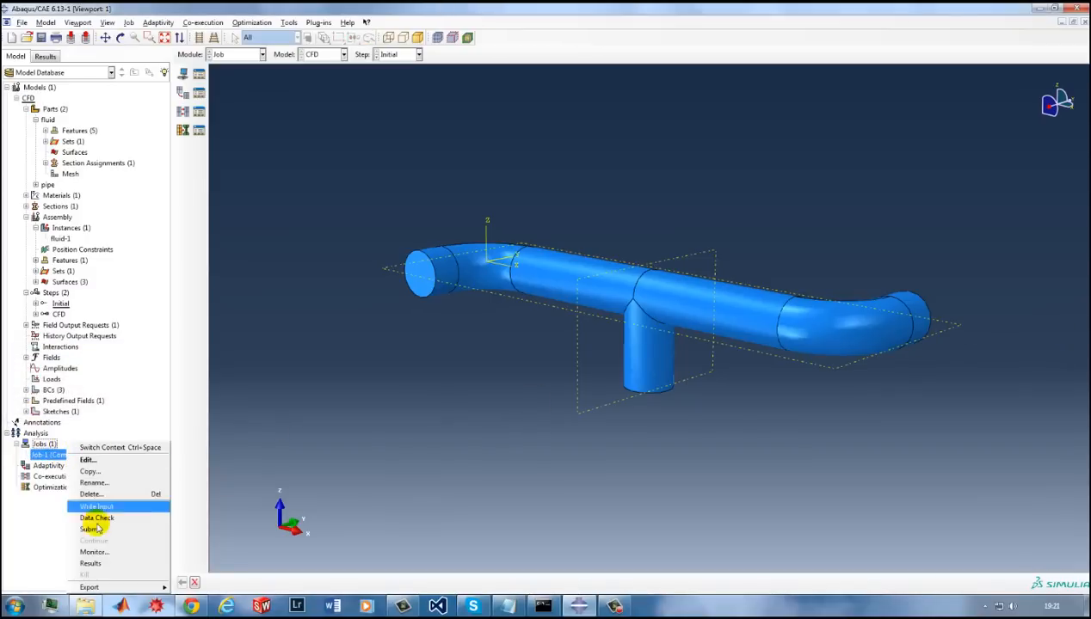
left_click(91, 564)
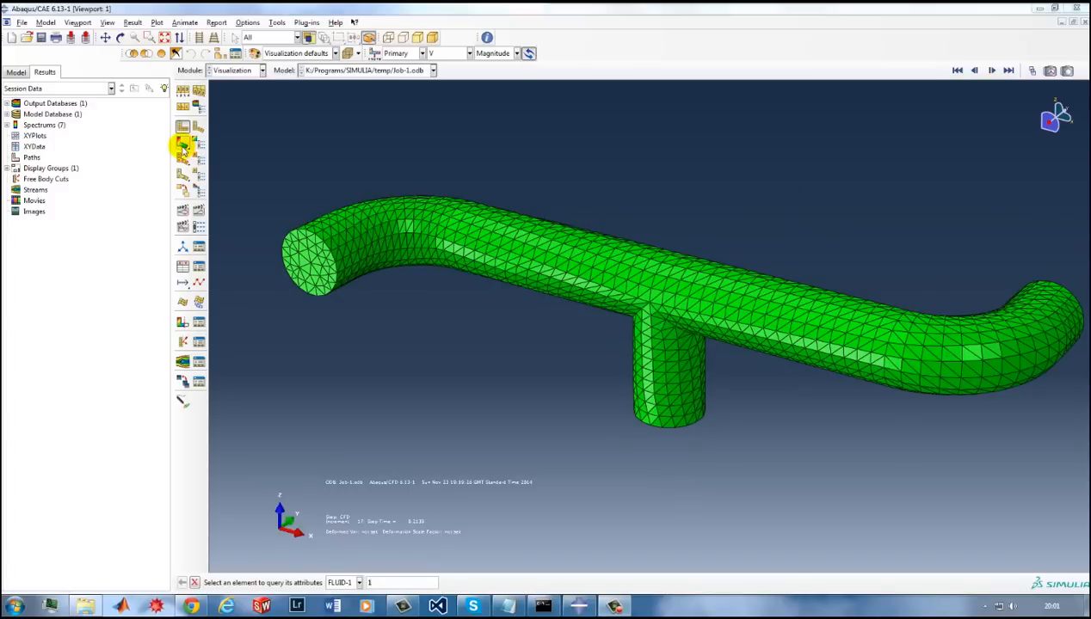
left_click(182, 145)
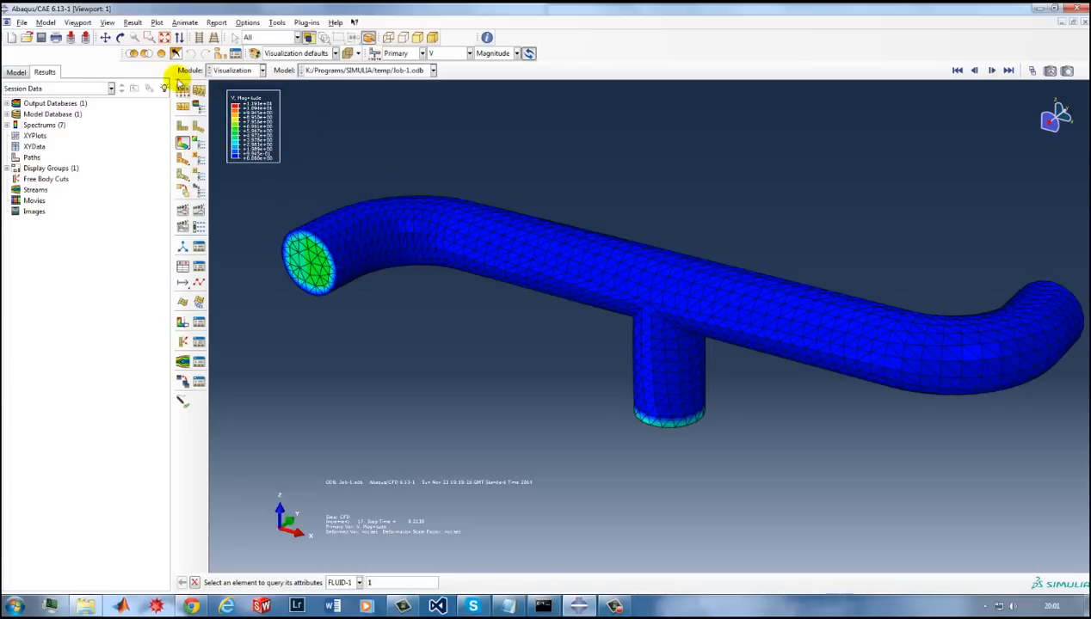
Set the contour legend's font size to 24 points in the viewport annotation options and accept the change.
left_click(85, 24)
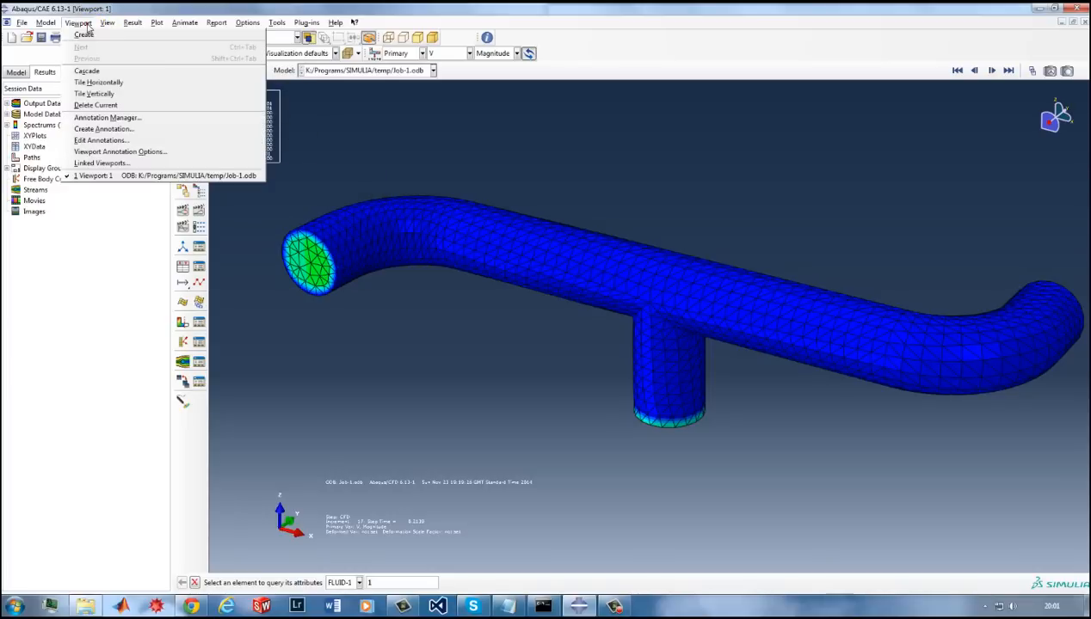
left_click(118, 152)
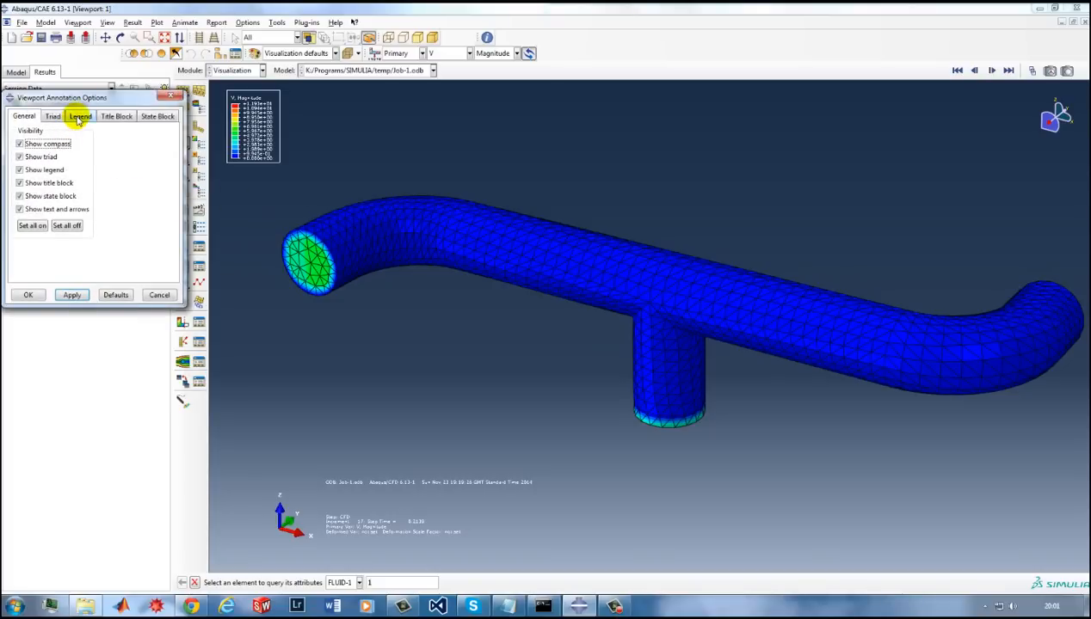
left_click(80, 116)
left_click(114, 184)
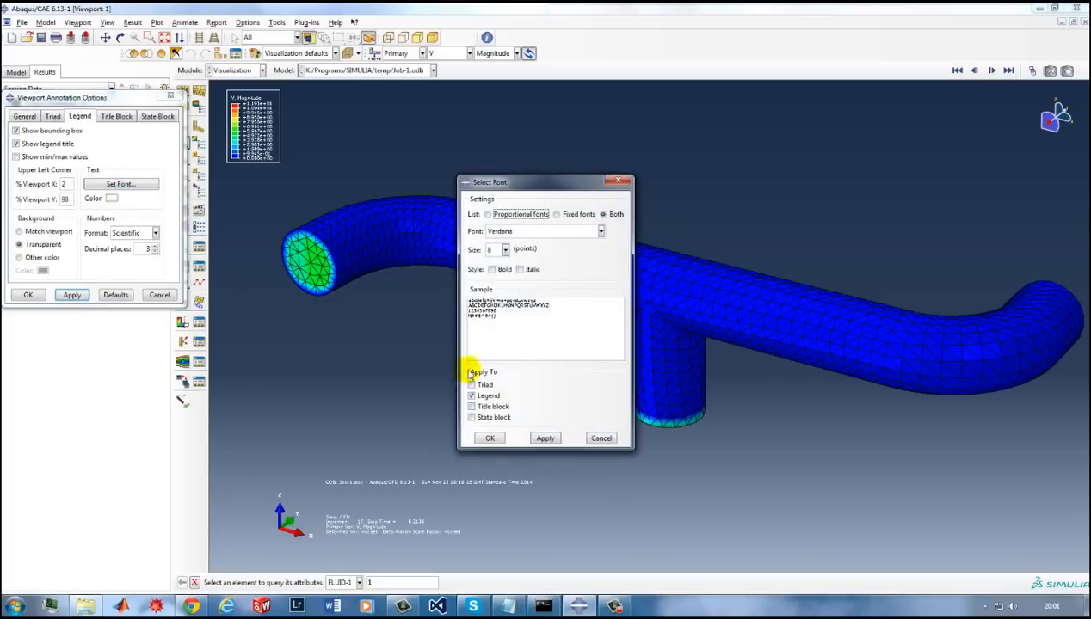
left_click(500, 250)
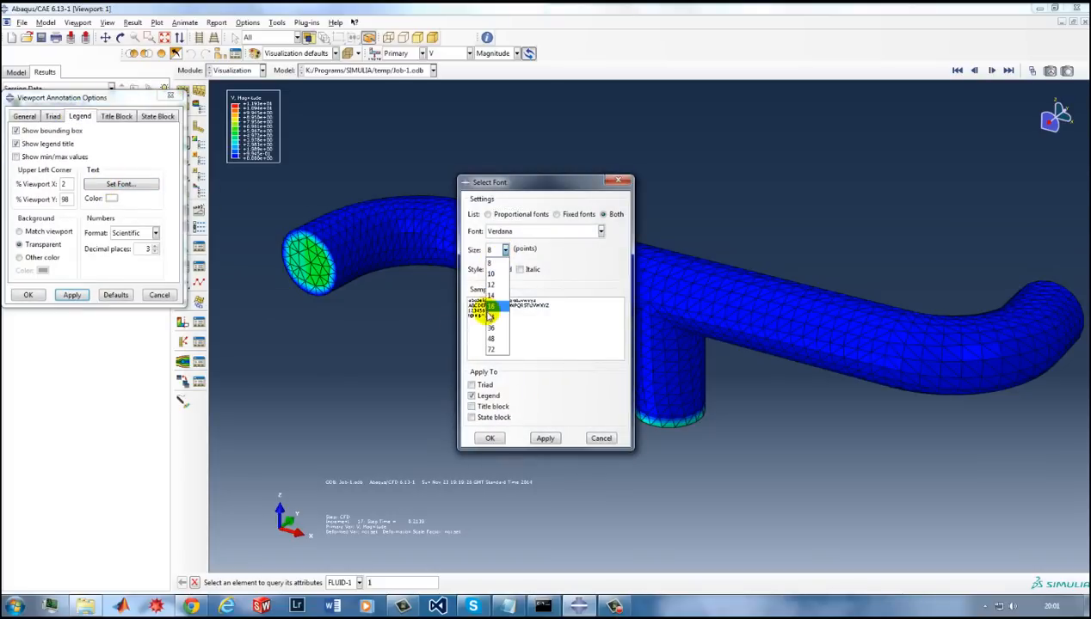
left_click(489, 316)
left_click(544, 438)
left_click(489, 438)
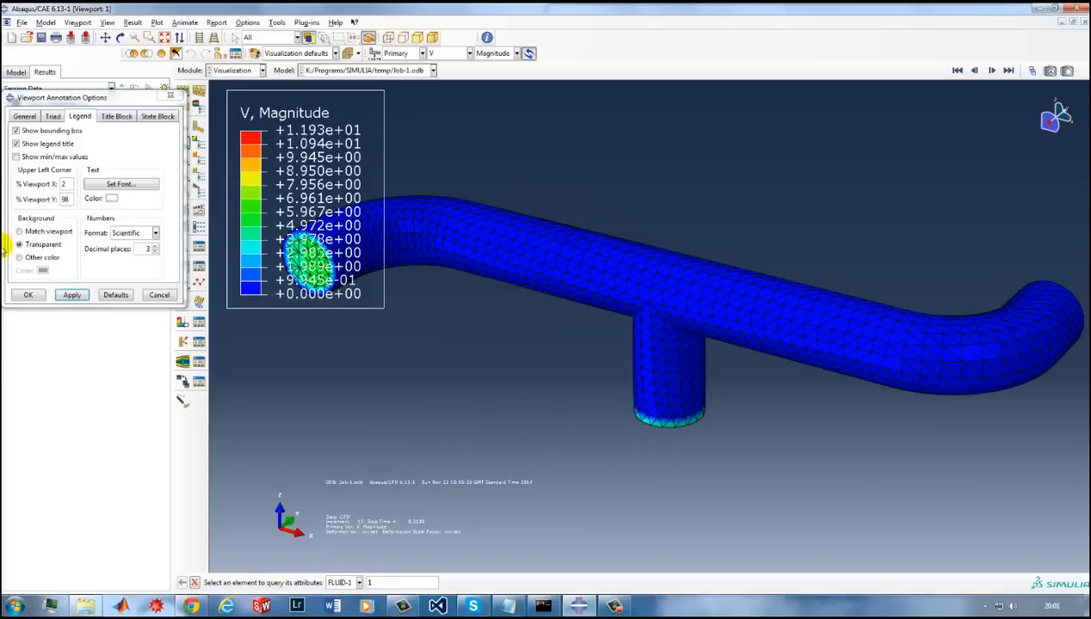
left_click(28, 295)
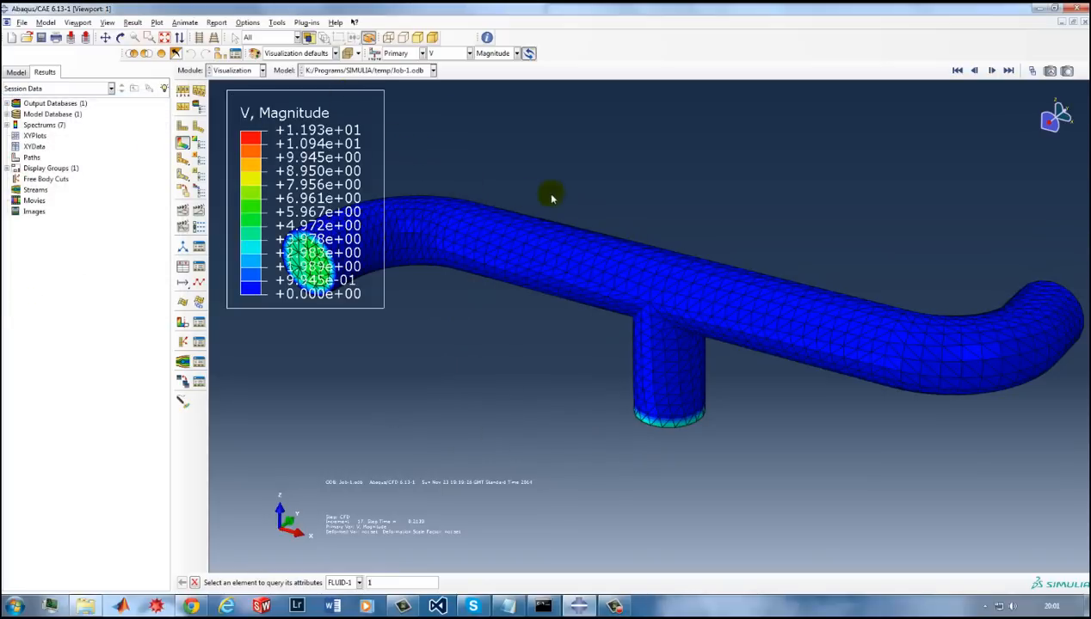
Limit the contour plot's visible edges to feature edges and display the model in the filled render style.
left_click_drag(551, 195, 557, 193, "ctrl+alt")
left_click_drag(590, 253, 621, 288, "ctrl+alt")
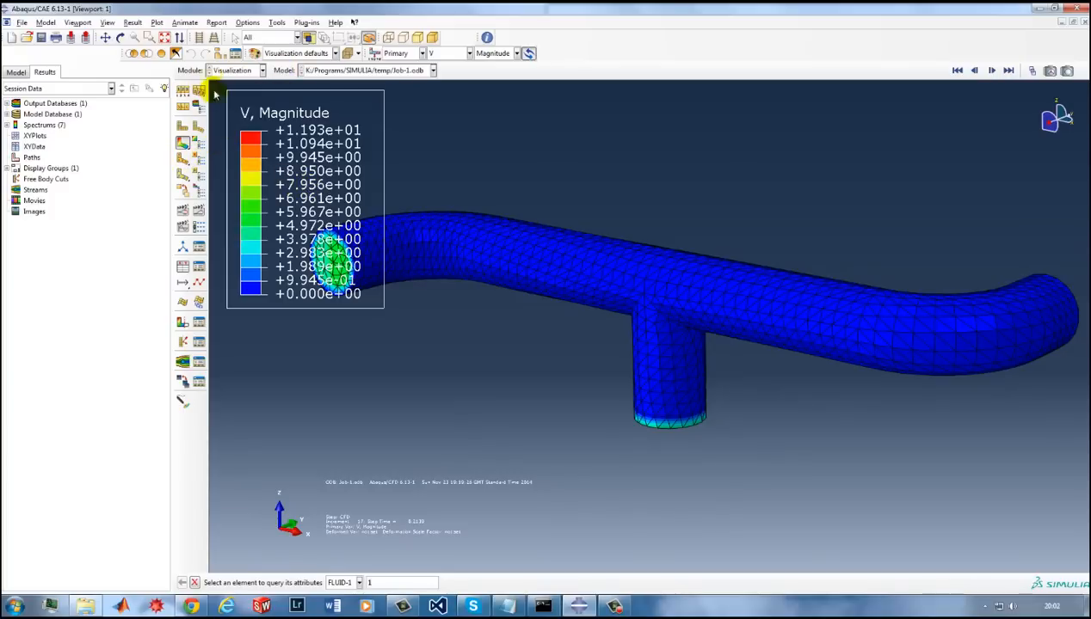
left_click(184, 92)
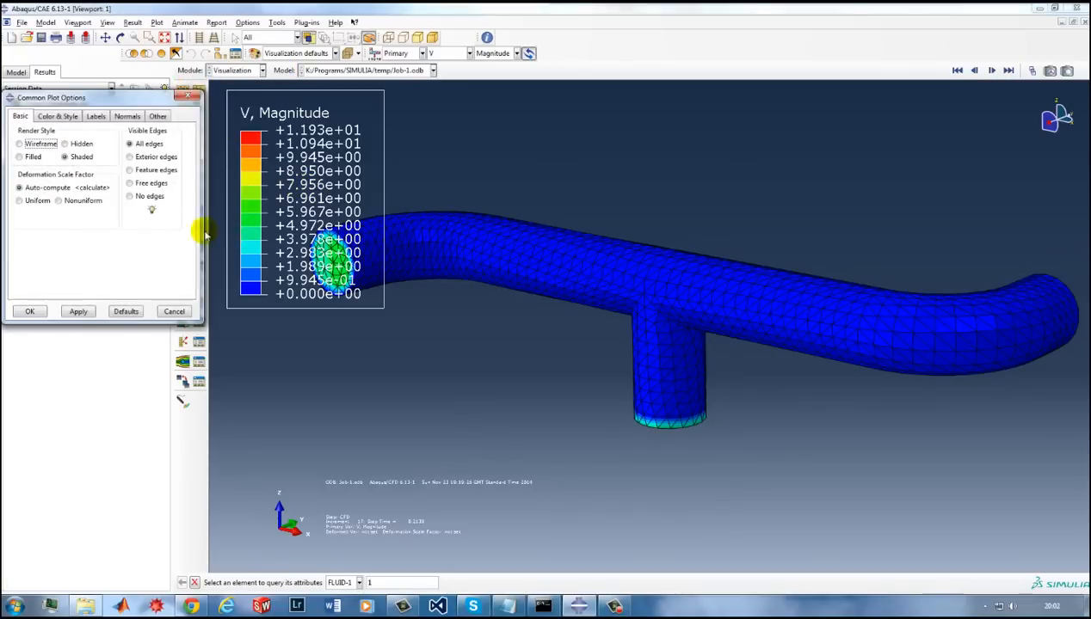
left_click(153, 171)
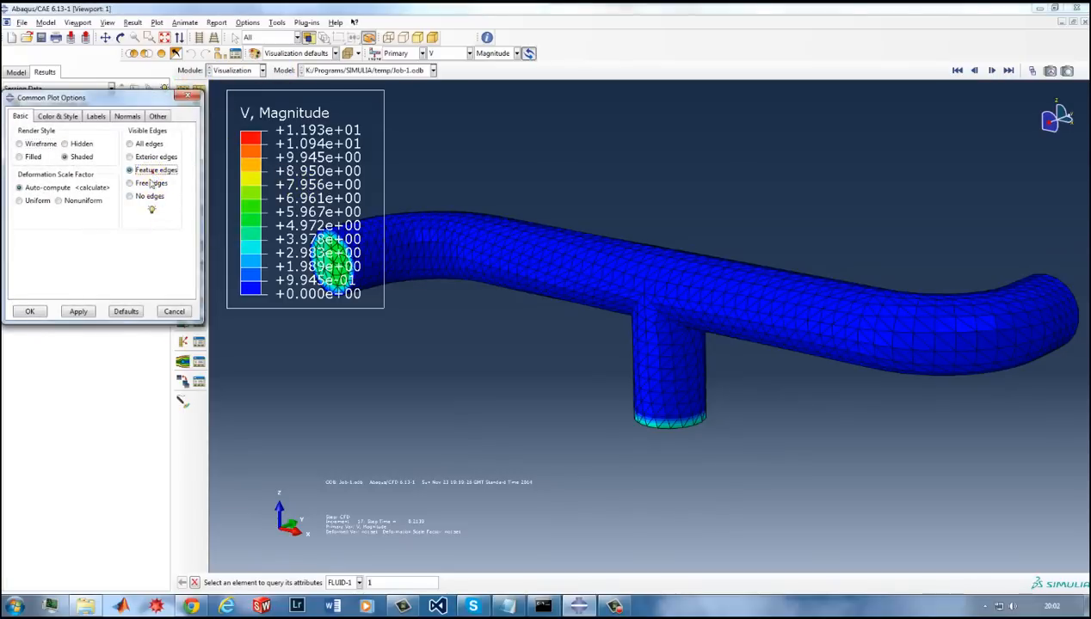
left_click(29, 311)
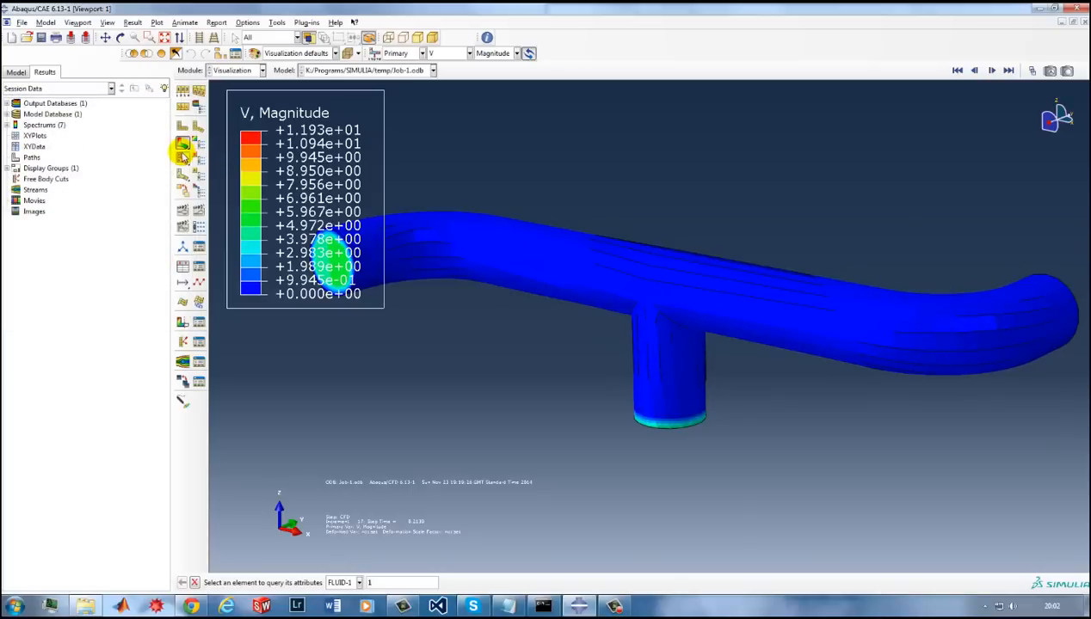
left_click(383, 39)
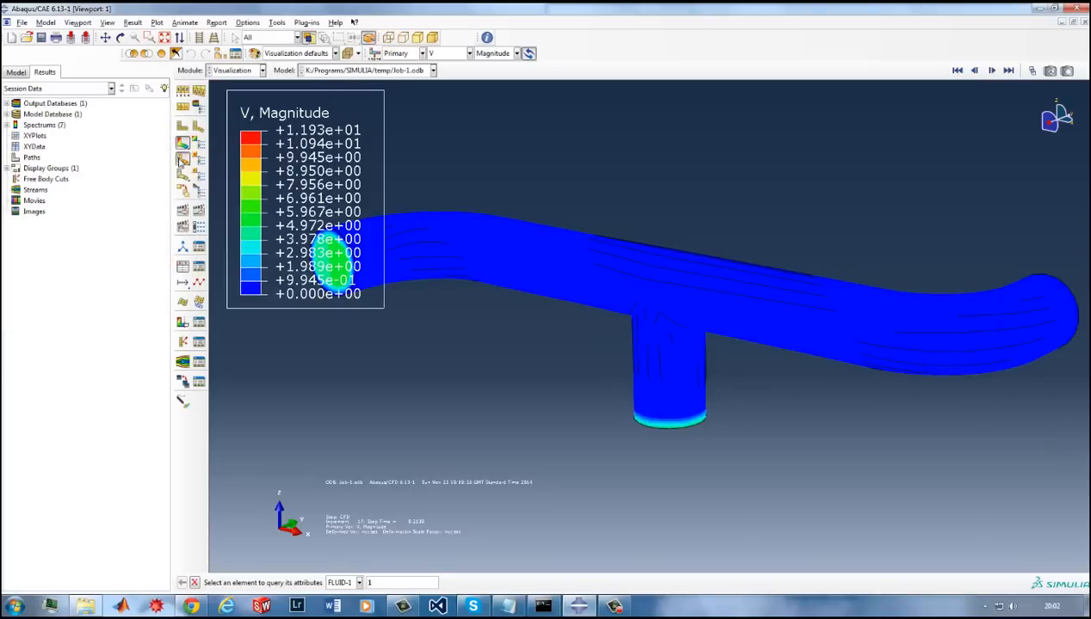
Plot the resultant velocity as vector symbols and inspect the flow around the branch junction from several angles.
left_click(180, 161)
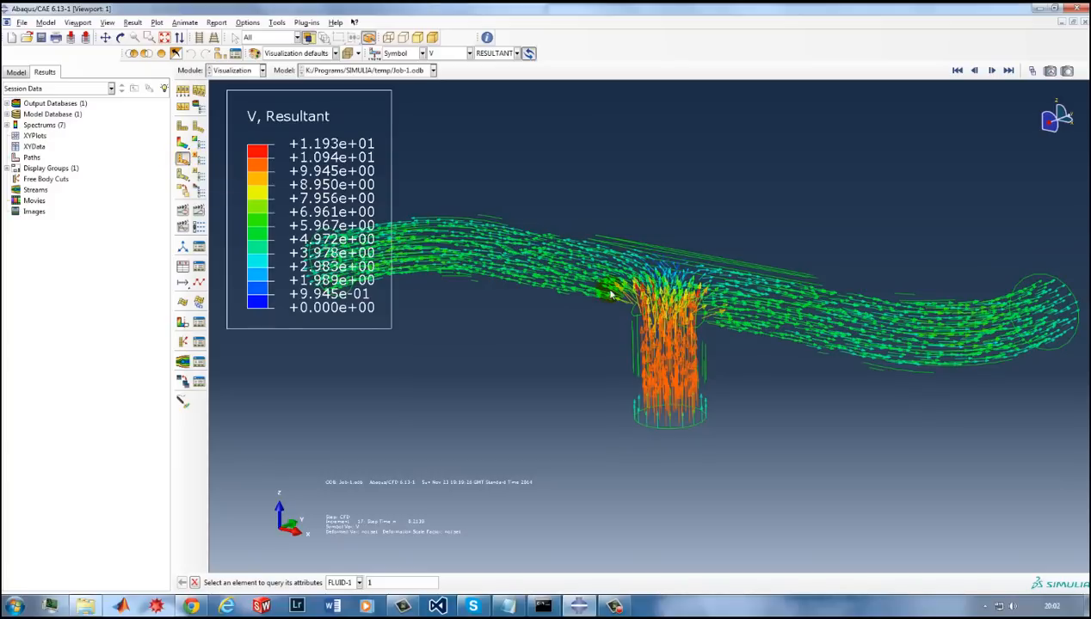
left_click_drag(628, 316, 690, 443, "ctrl+alt")
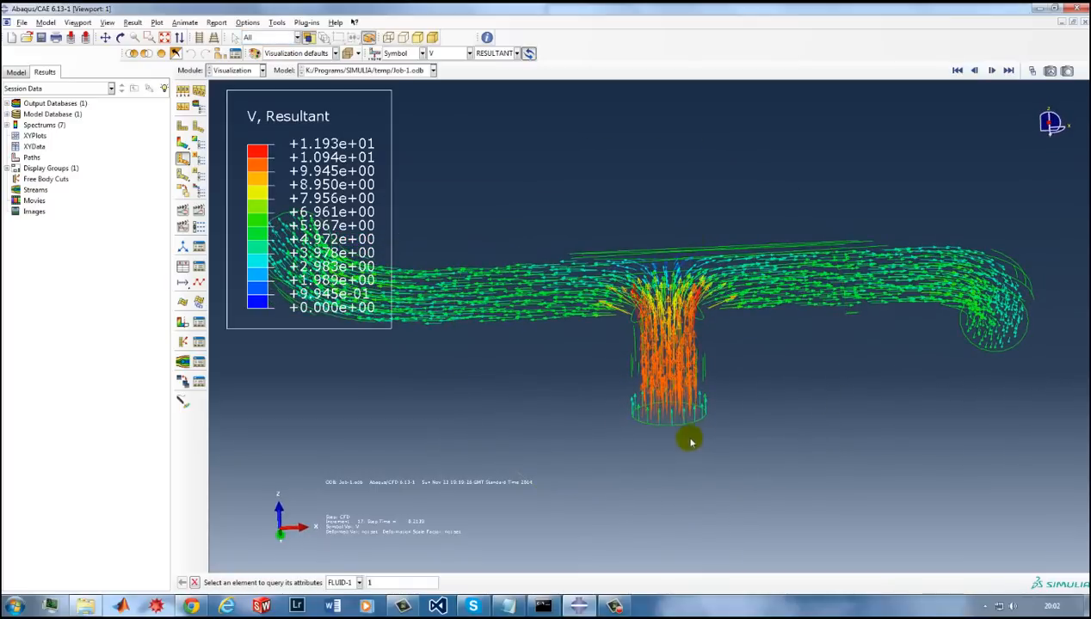
left_click_drag(665, 323, 662, 284, "ctrl+alt")
scroll(662, 333, "down", 4)
left_click_drag(663, 333, 786, 368, "ctrl+alt")
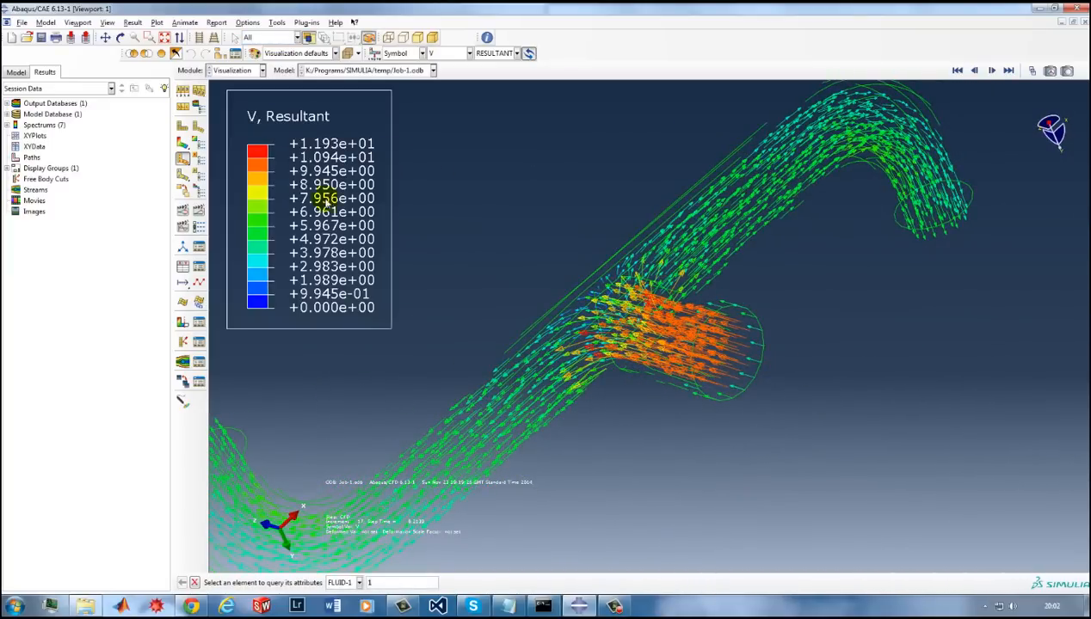
left_click_drag(652, 289, 272, 363, "ctrl+alt")
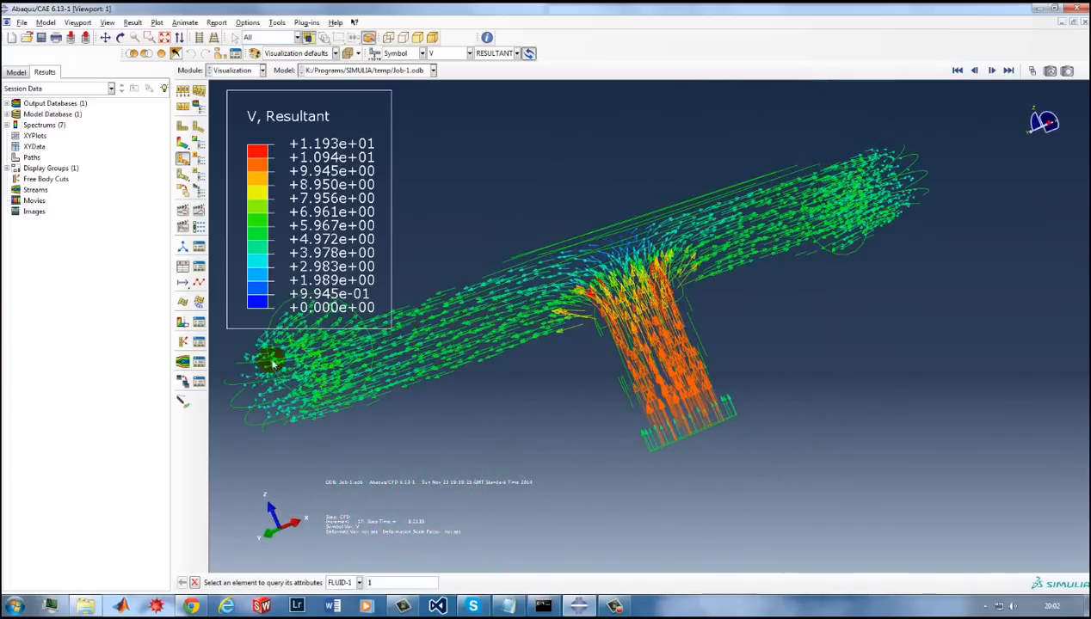